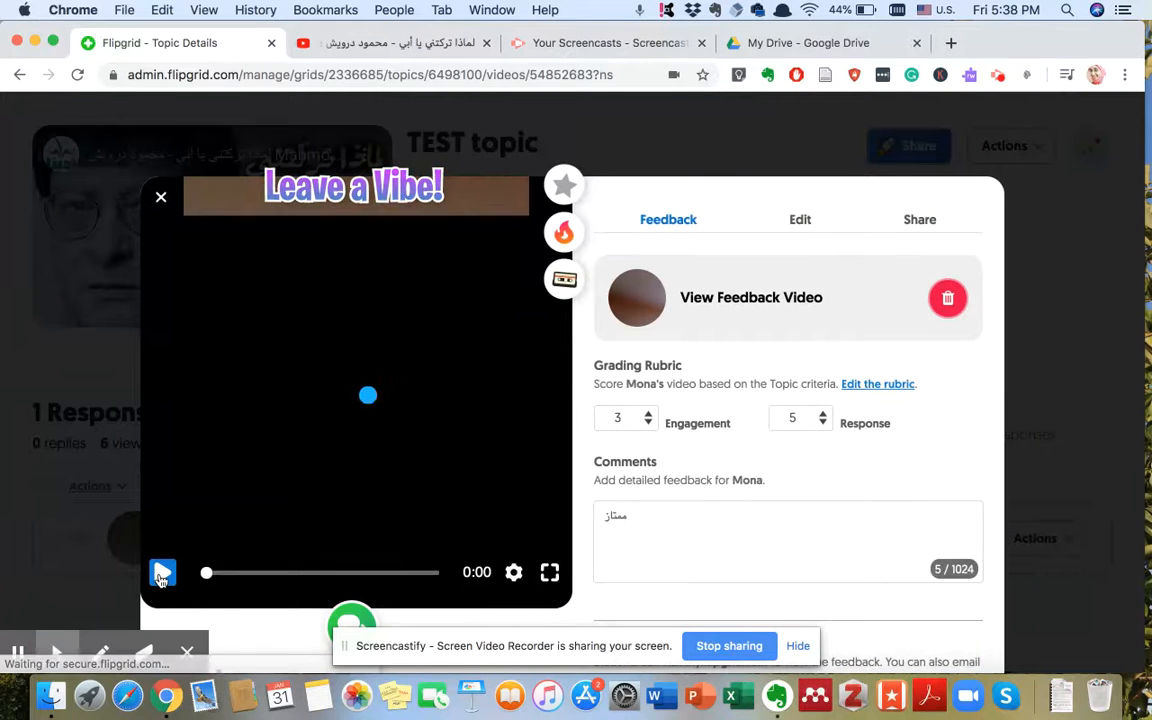
Step: Play the student's response video, and record a short video reply to it with a selfie cover image
left_click(163, 574)
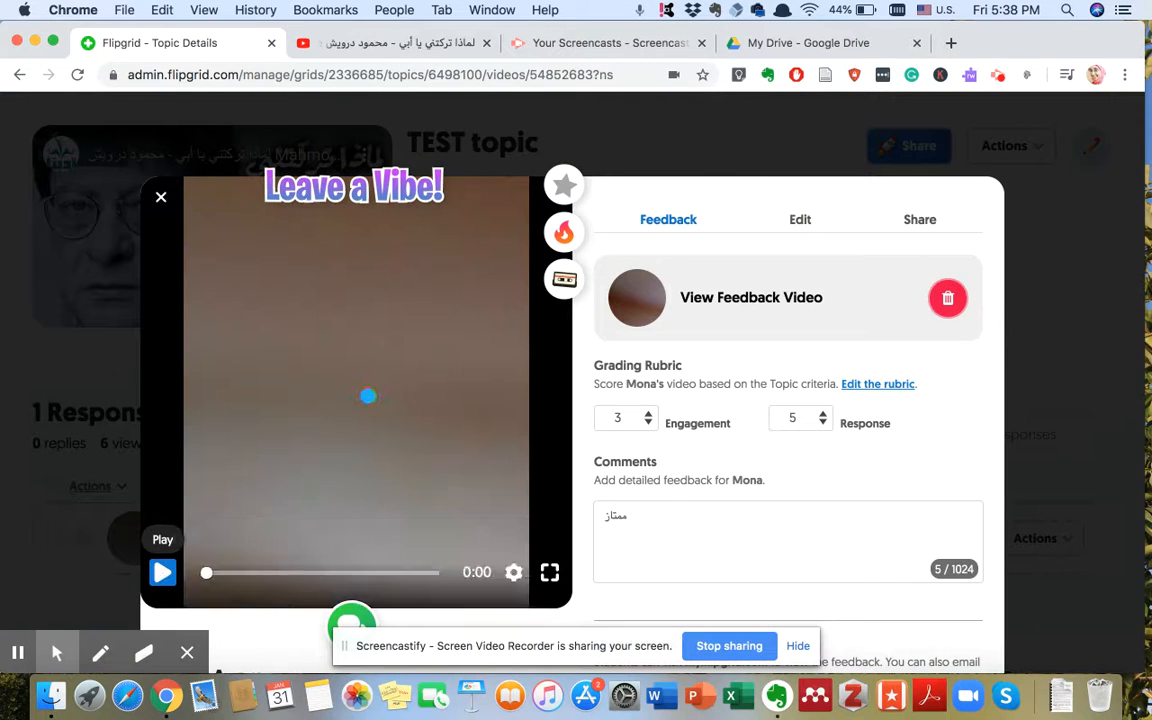
left_click(163, 574)
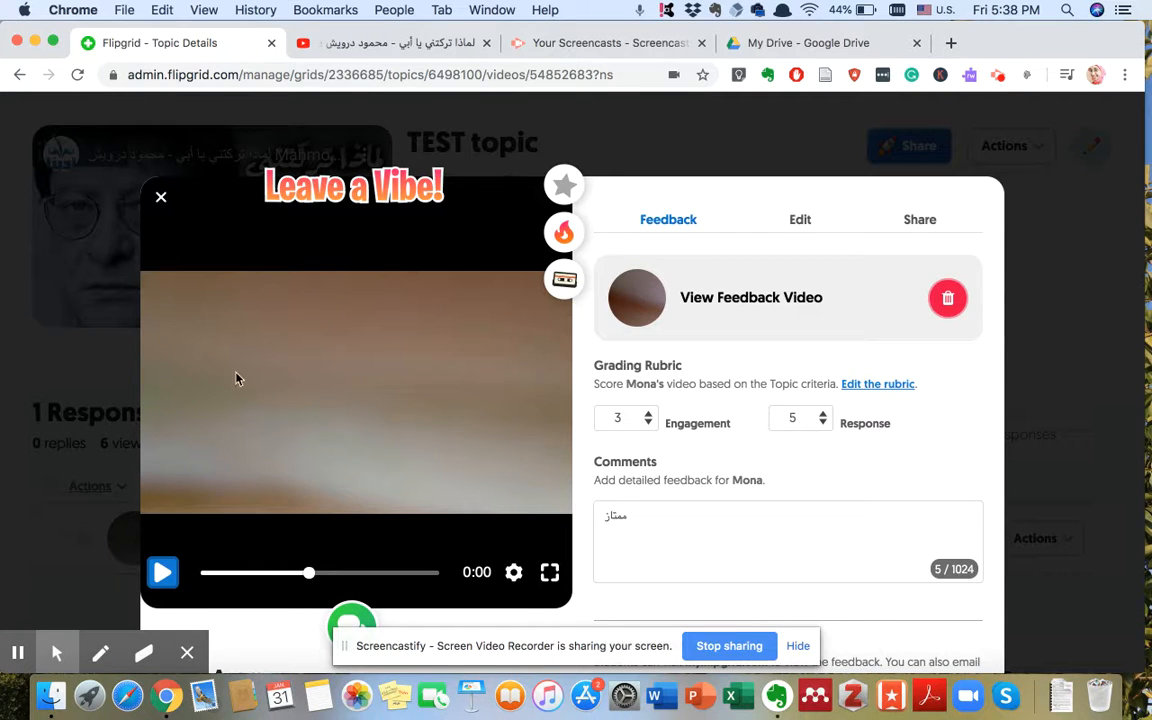
scroll(355, 527, "down", 1)
scroll(345, 587, "down", 1)
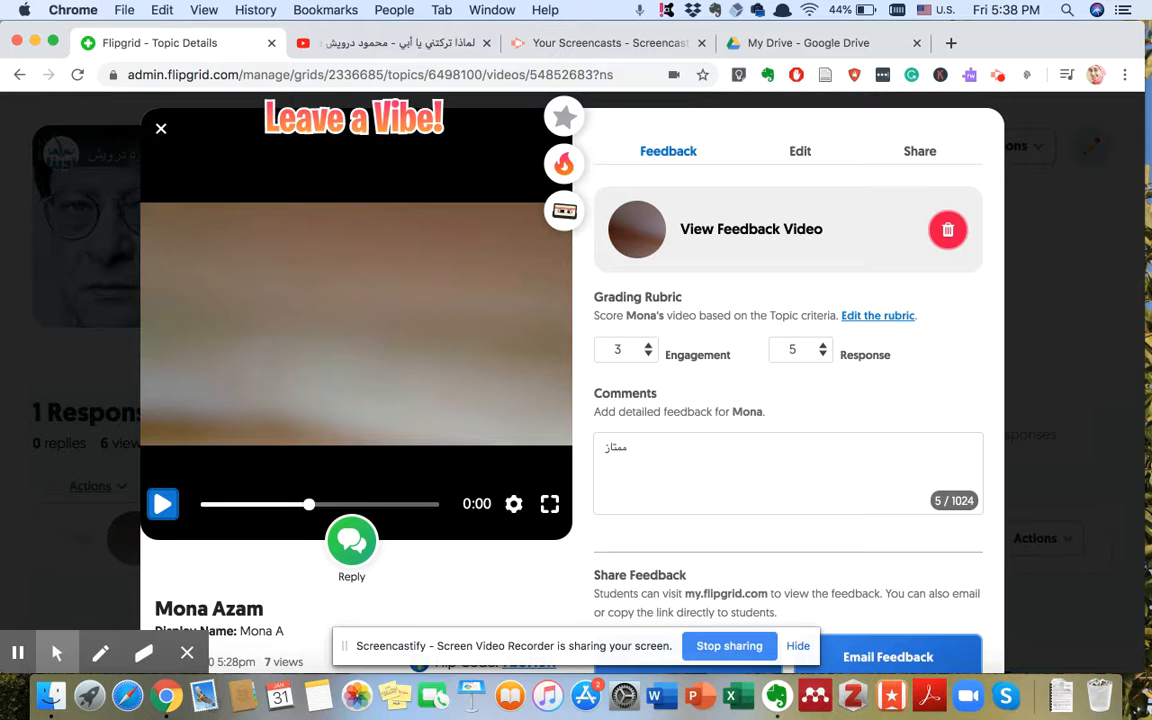
left_click(352, 543)
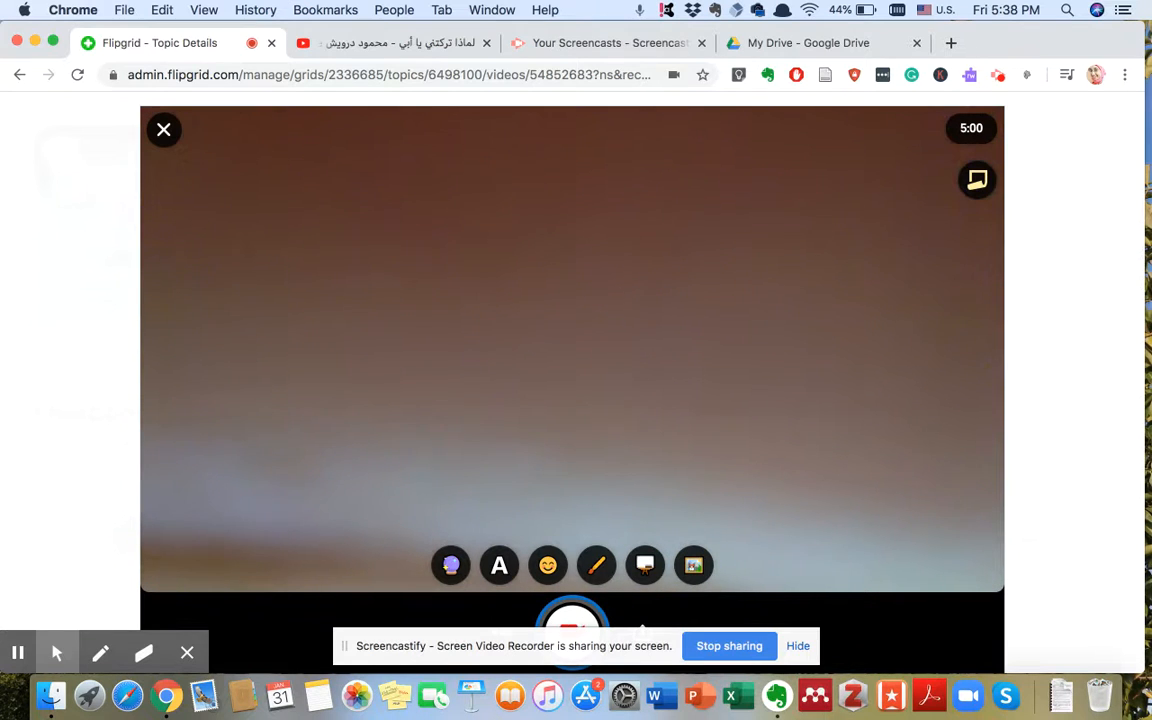
left_click(573, 621)
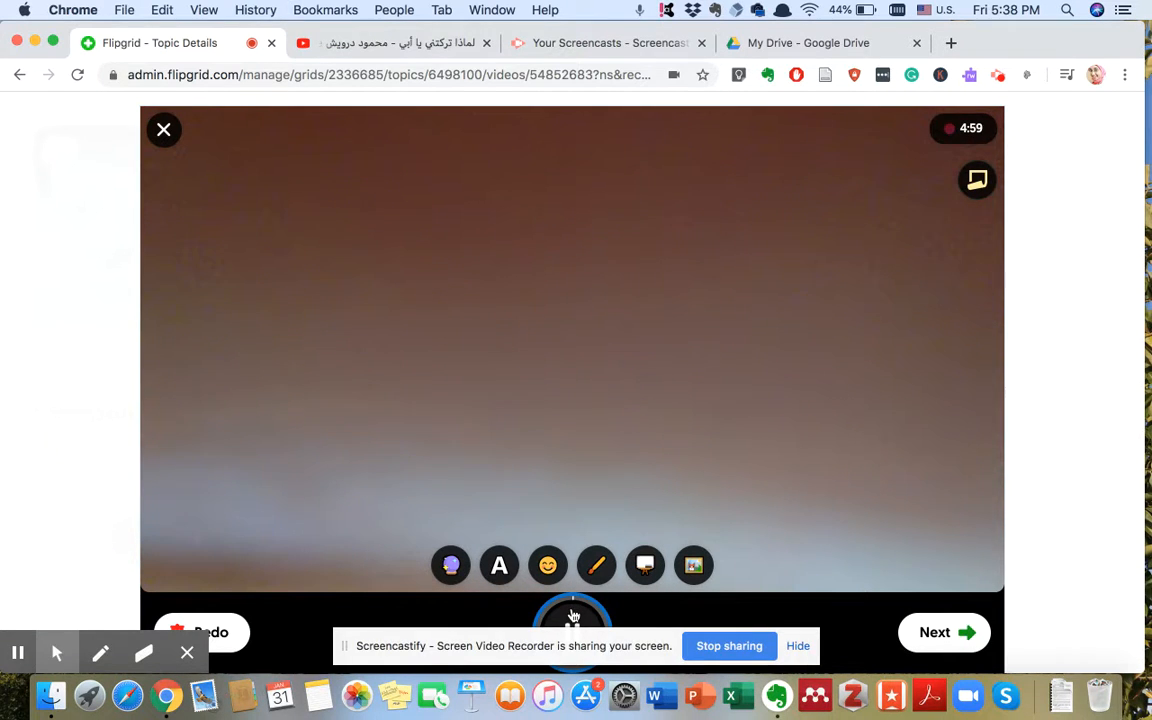
left_click(935, 632)
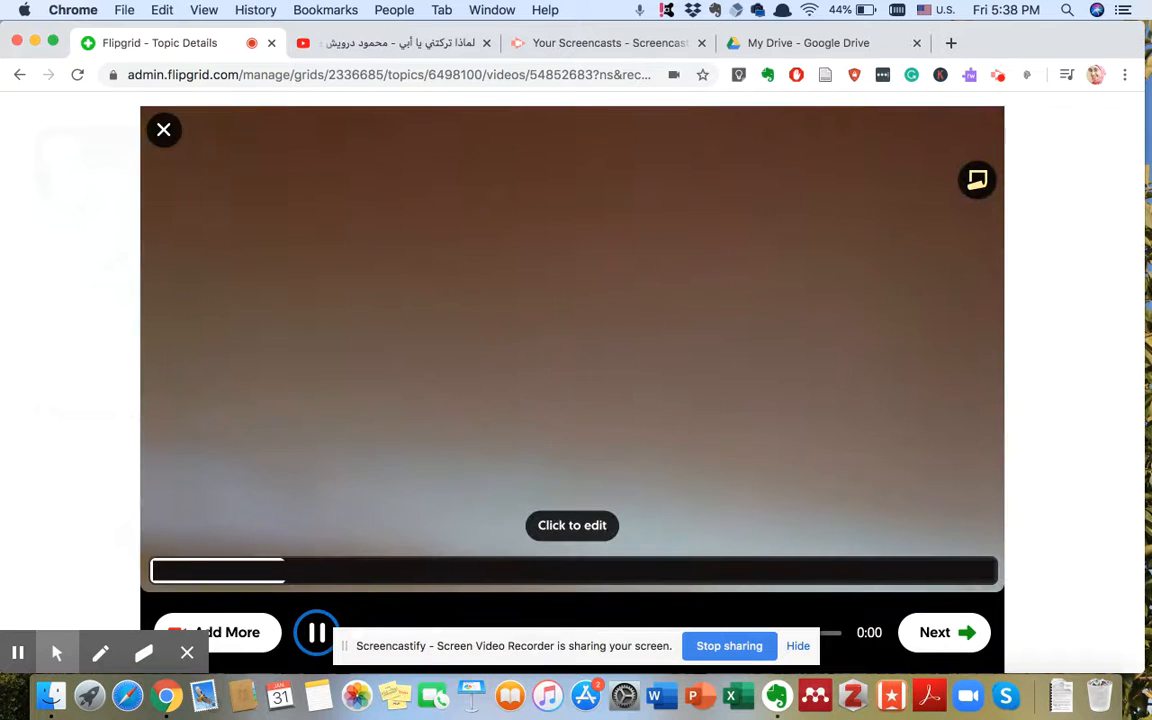
left_click(935, 632)
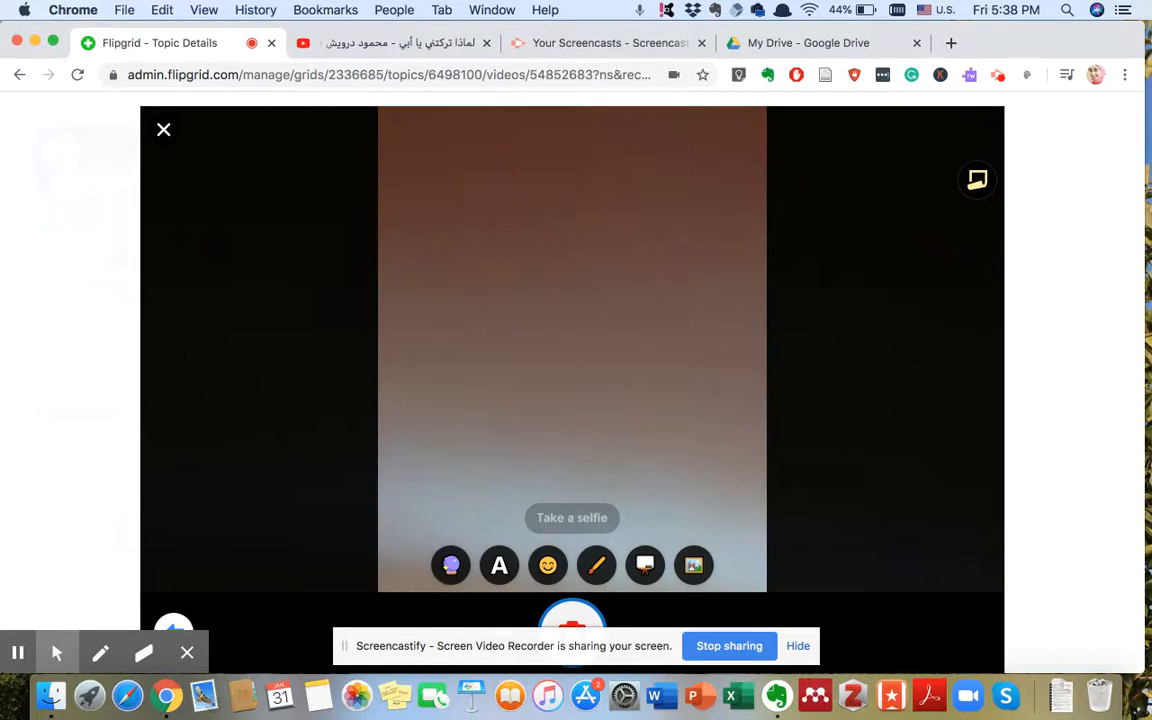
left_click(948, 633)
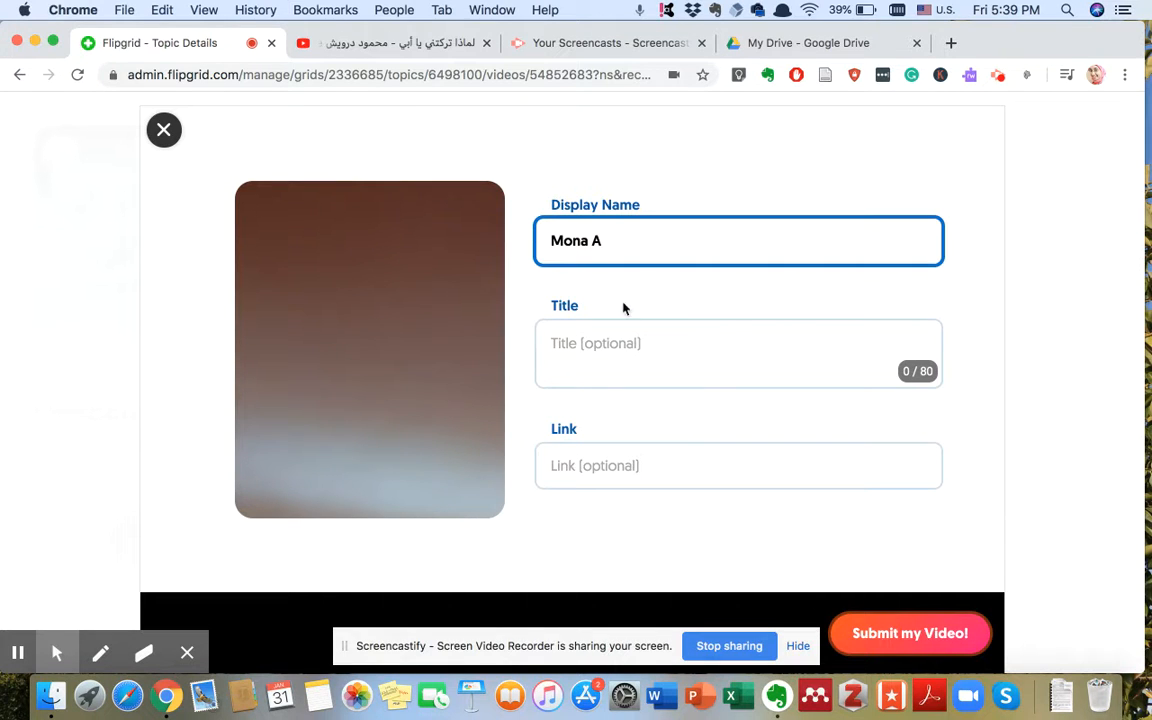
Step: Title the reply video "bbb" and submit it, completing the reply
left_click(597, 347)
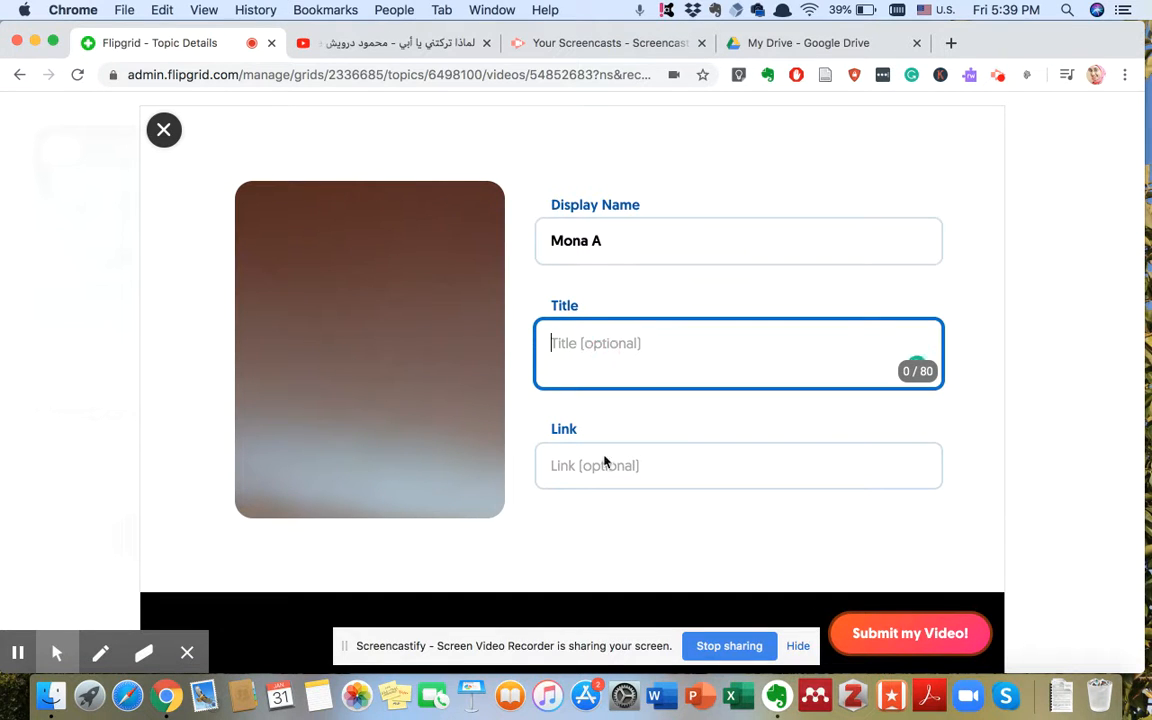
type("bbb")
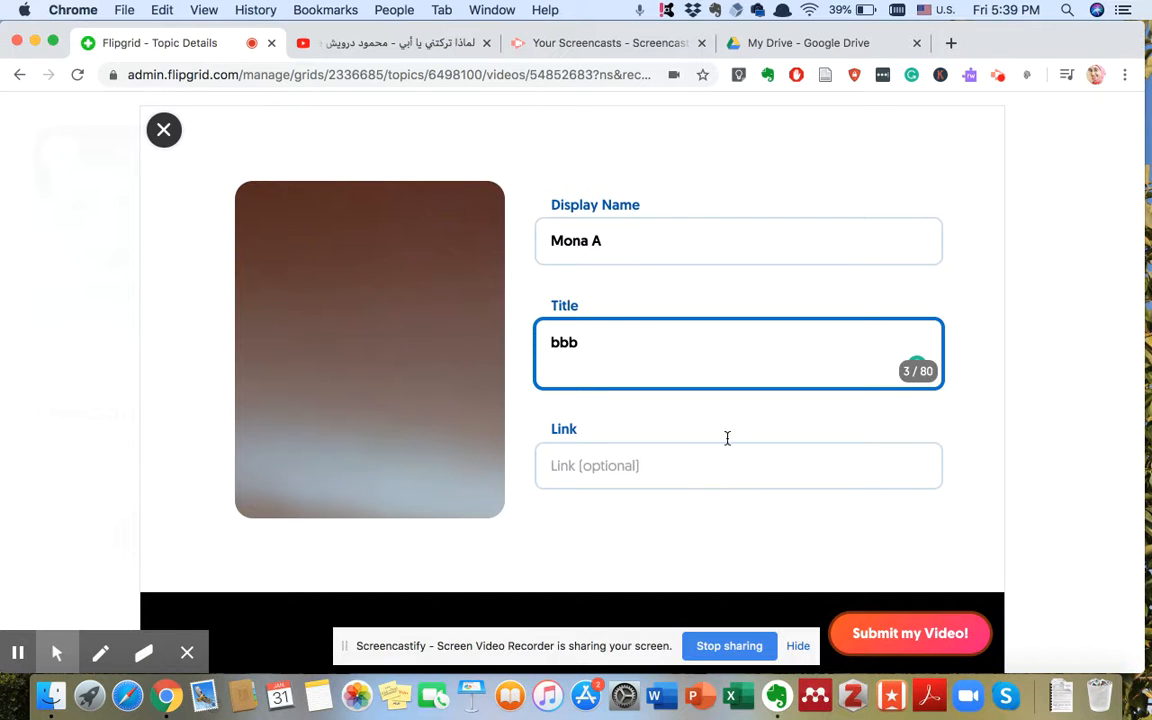
left_click(905, 633)
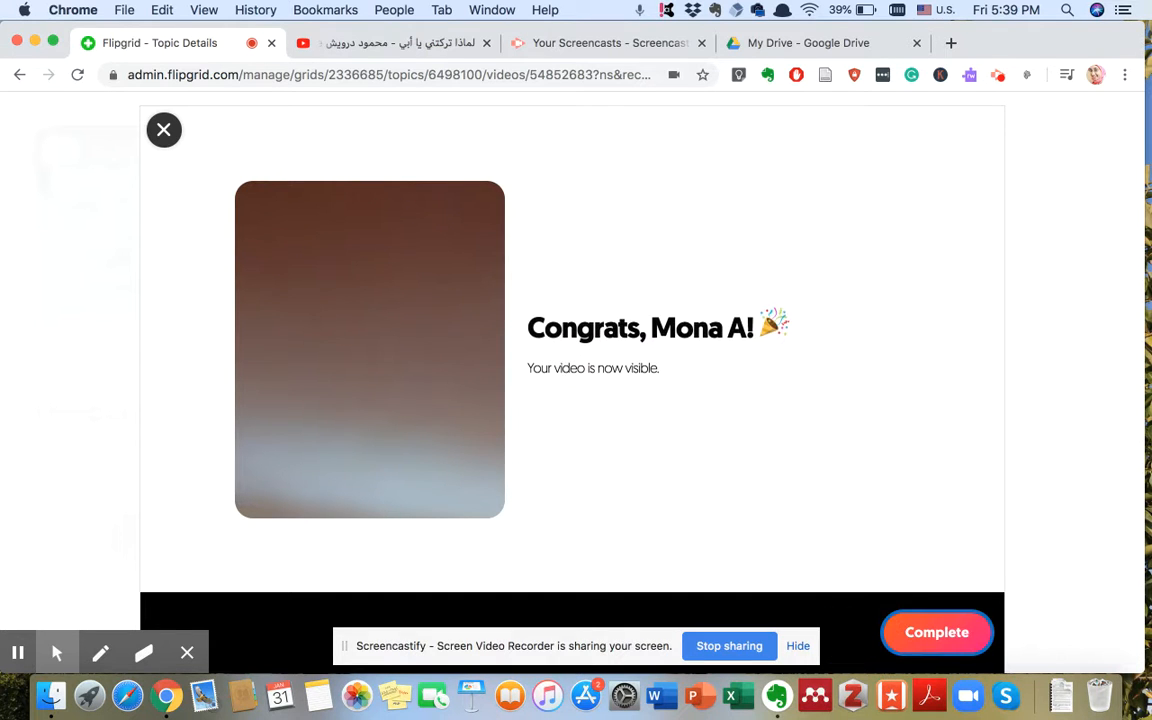
left_click(940, 642)
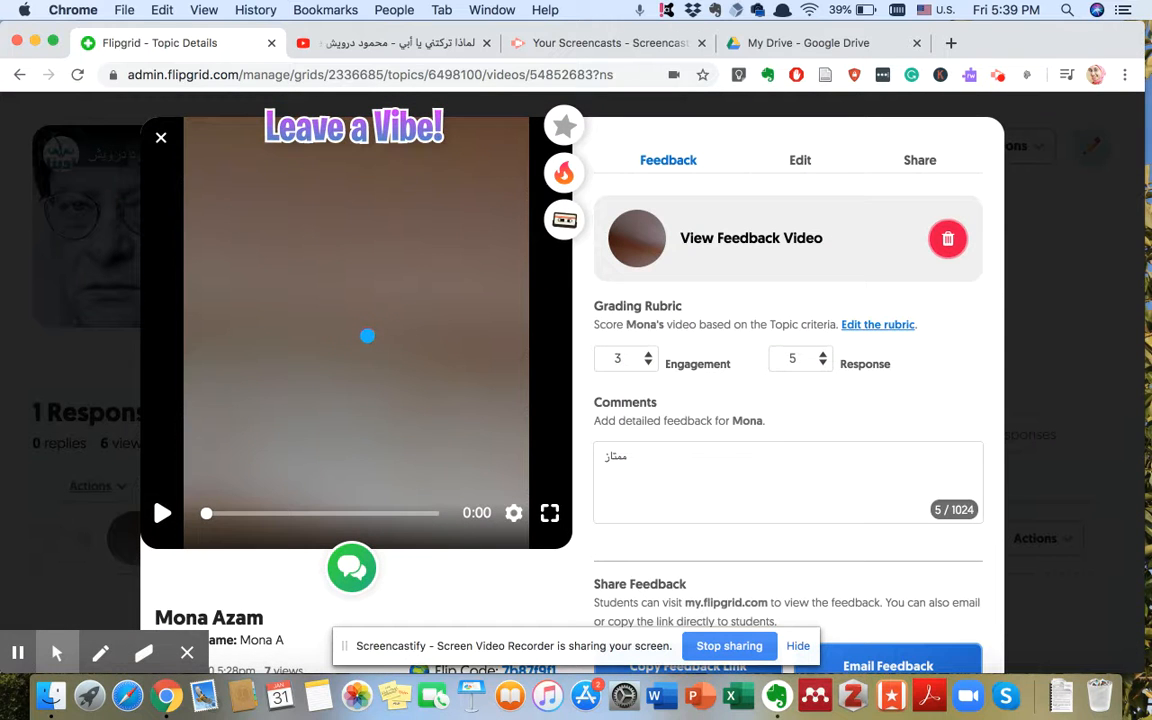
Step: Permanently delete the existing feedback video on the student's response
left_click(164, 516)
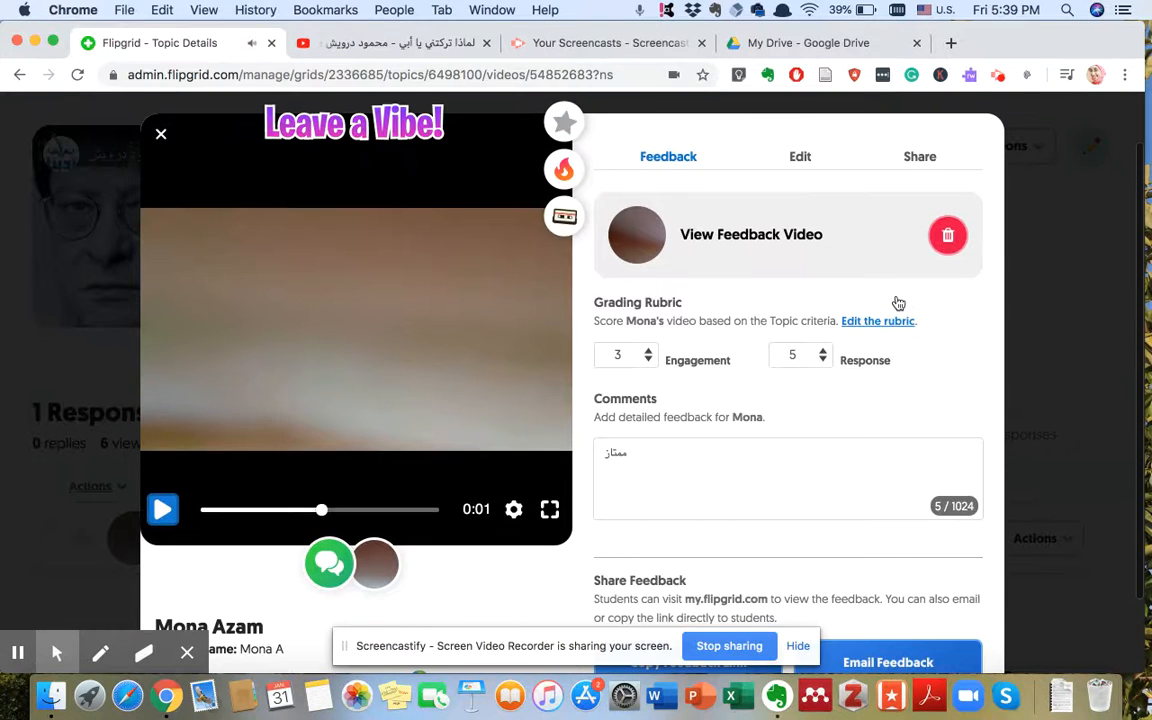
left_click(952, 237)
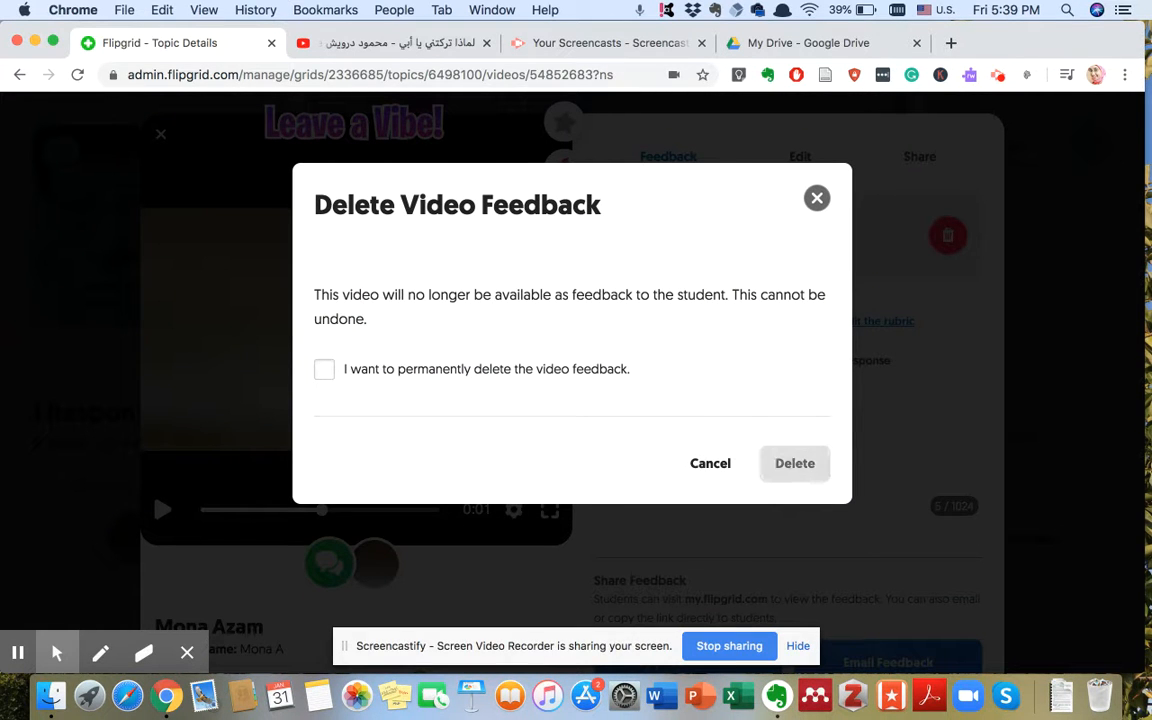
left_click(367, 377)
left_click(793, 463)
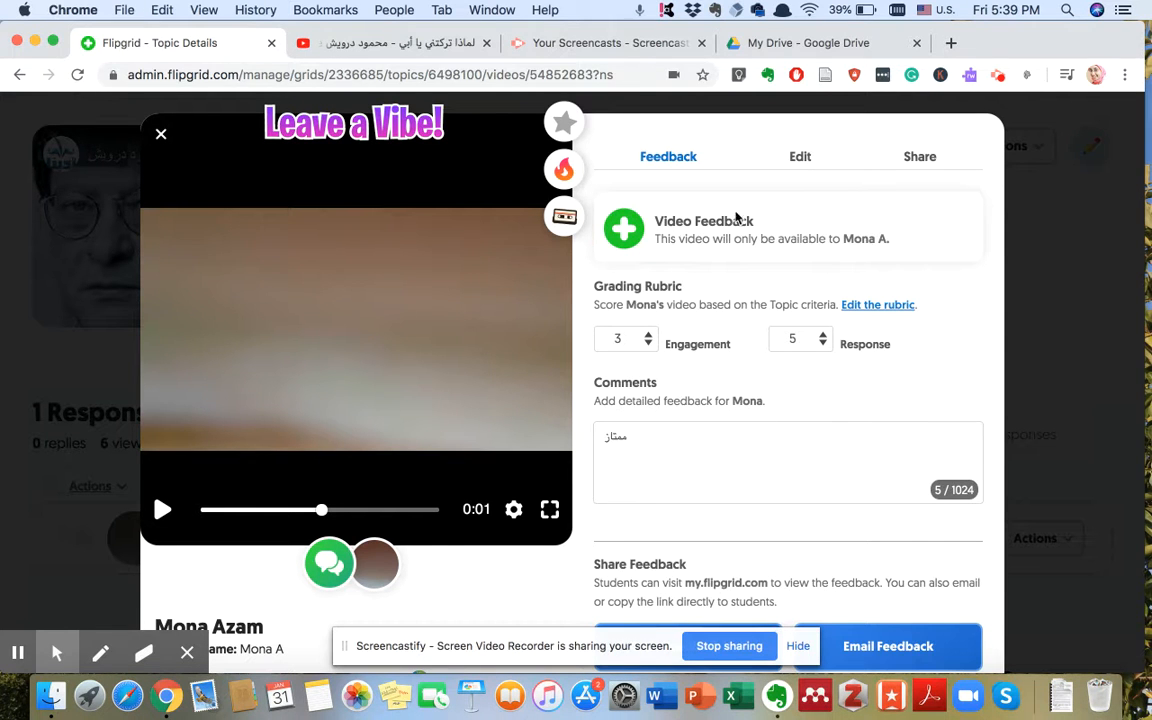
Step: Record a new private feedback video for the student, take a selfie cover for it and complete the submission
left_click(632, 227)
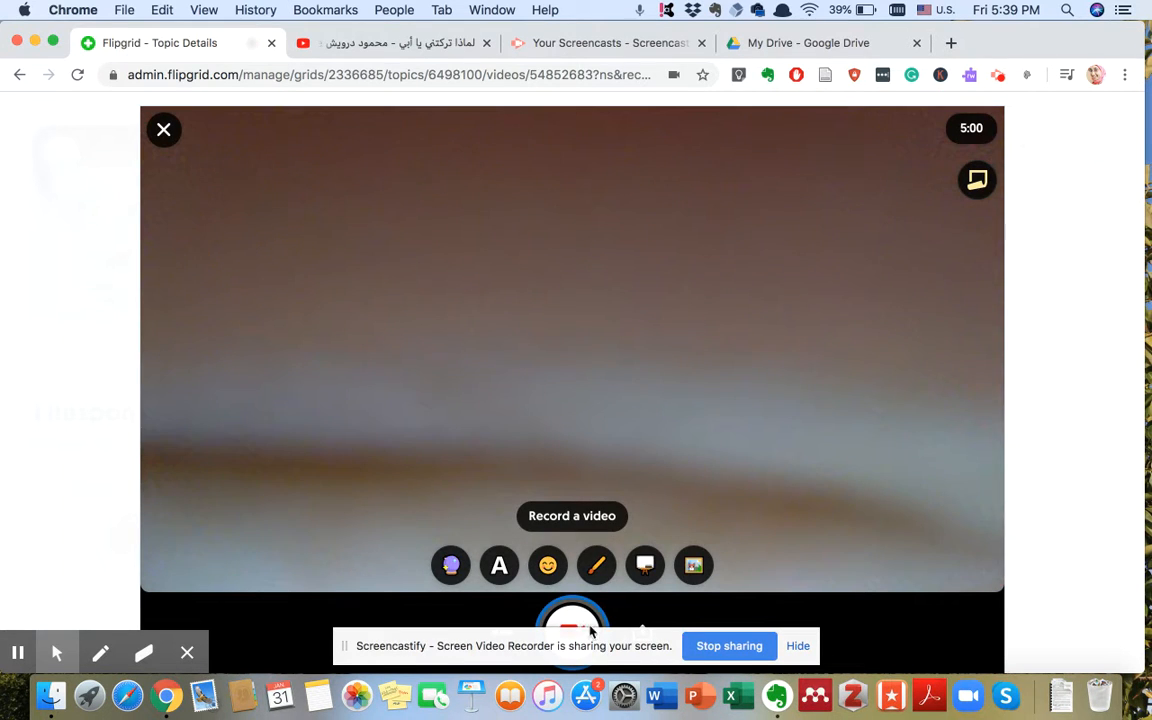
left_click(577, 623)
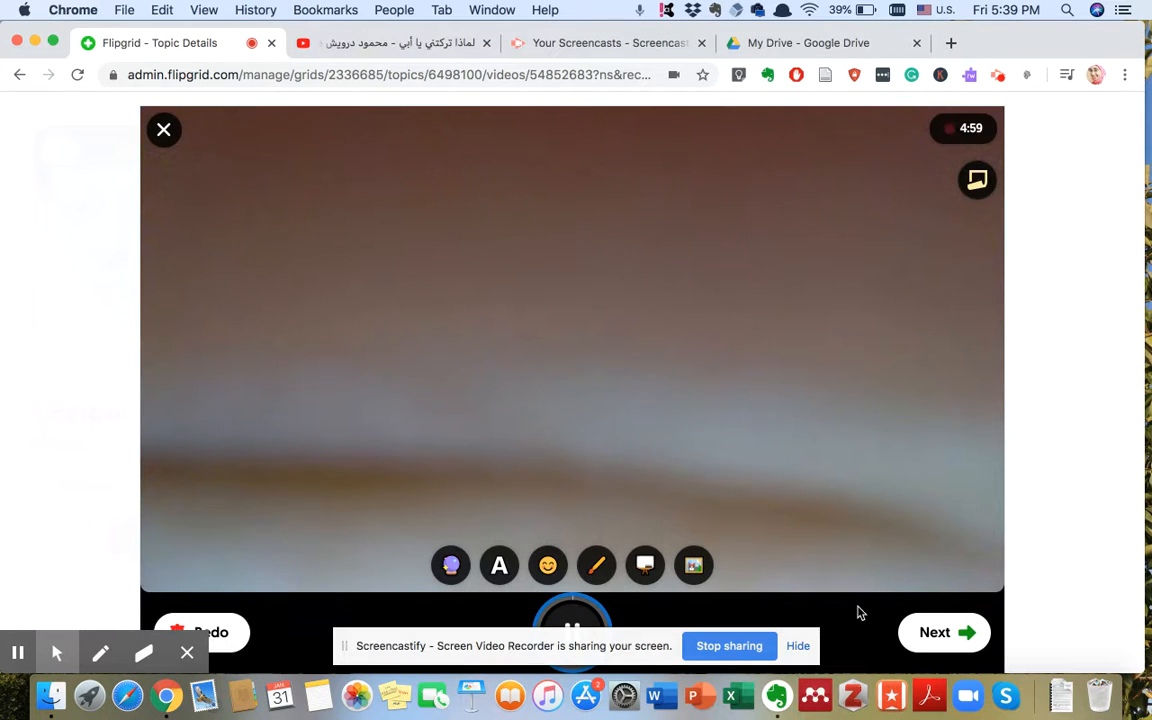
left_click(940, 640)
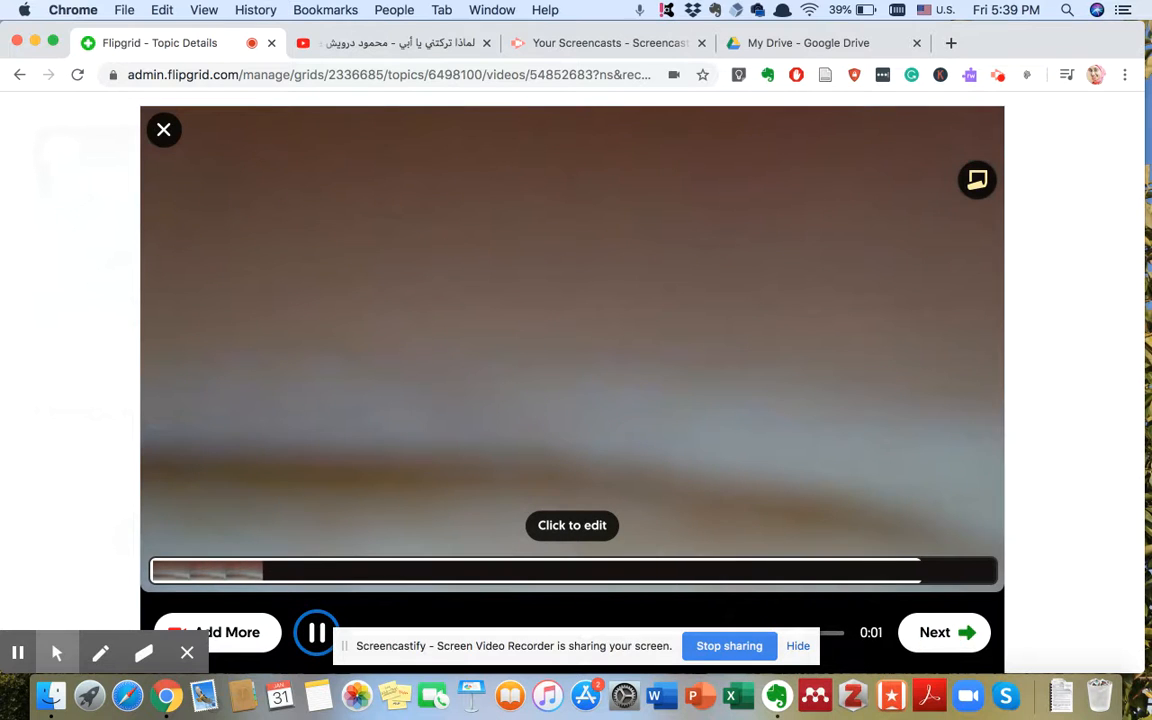
left_click(940, 640)
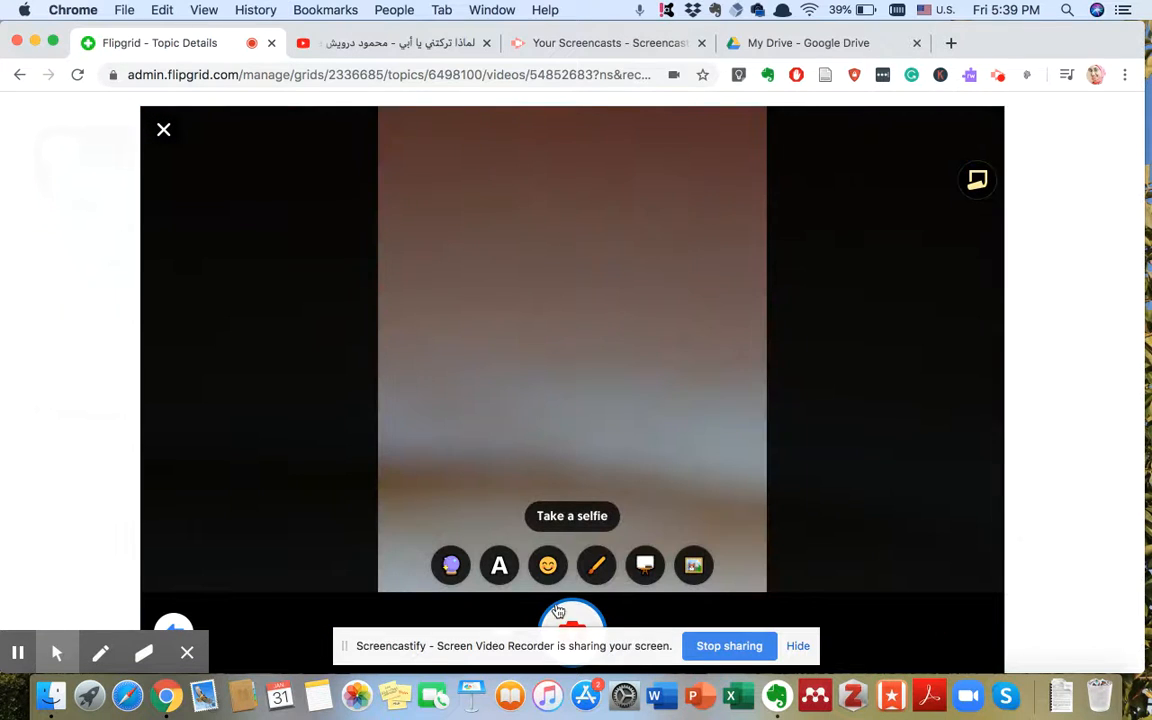
left_click(571, 619)
left_click(925, 630)
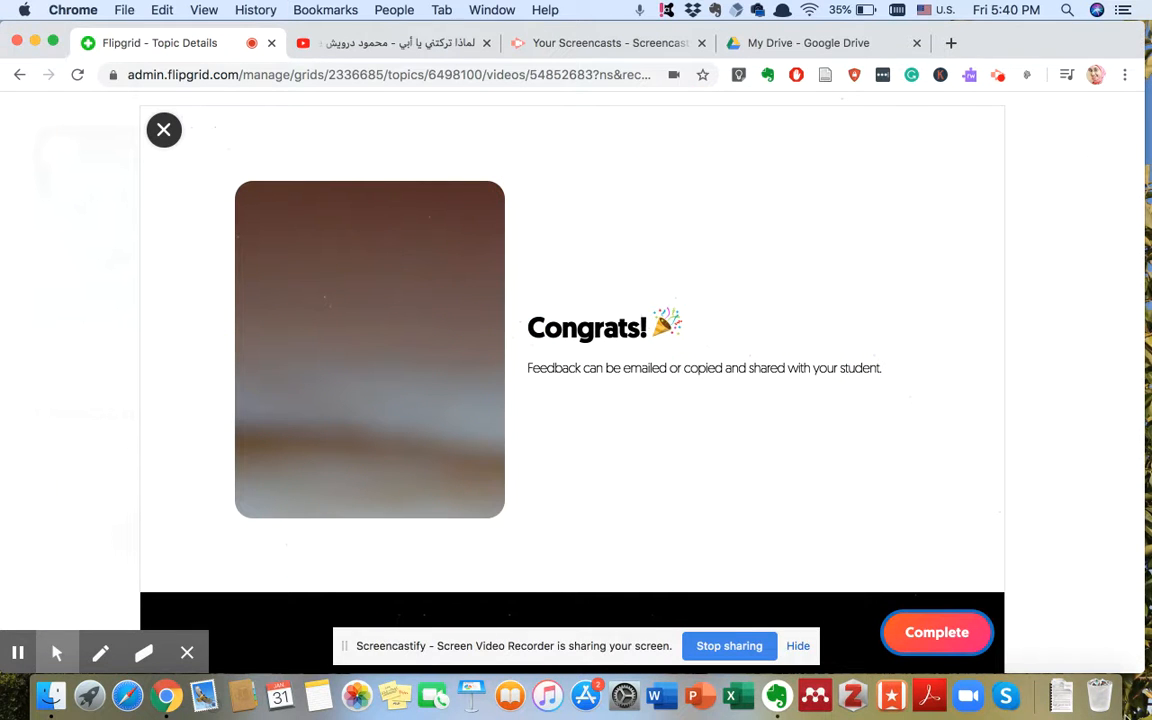
left_click(940, 631)
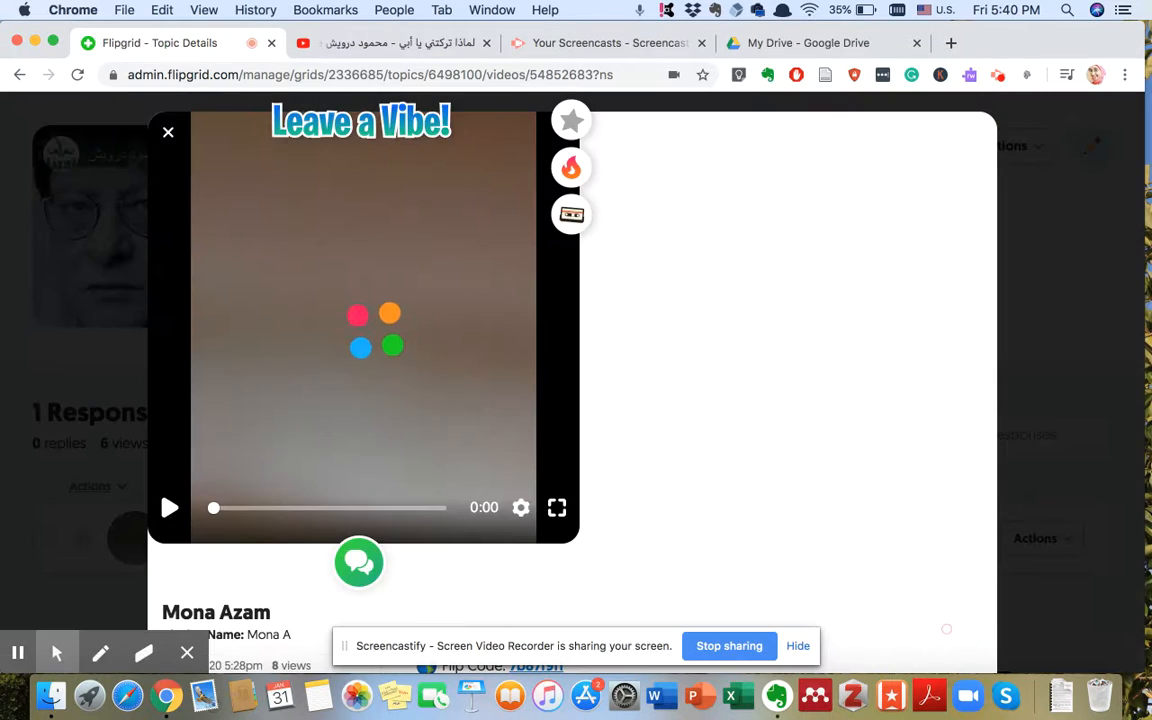
Step: Open the topic's grading rubric for editing and start a new criterion titled "Language"
left_click(166, 516)
left_click(164, 514)
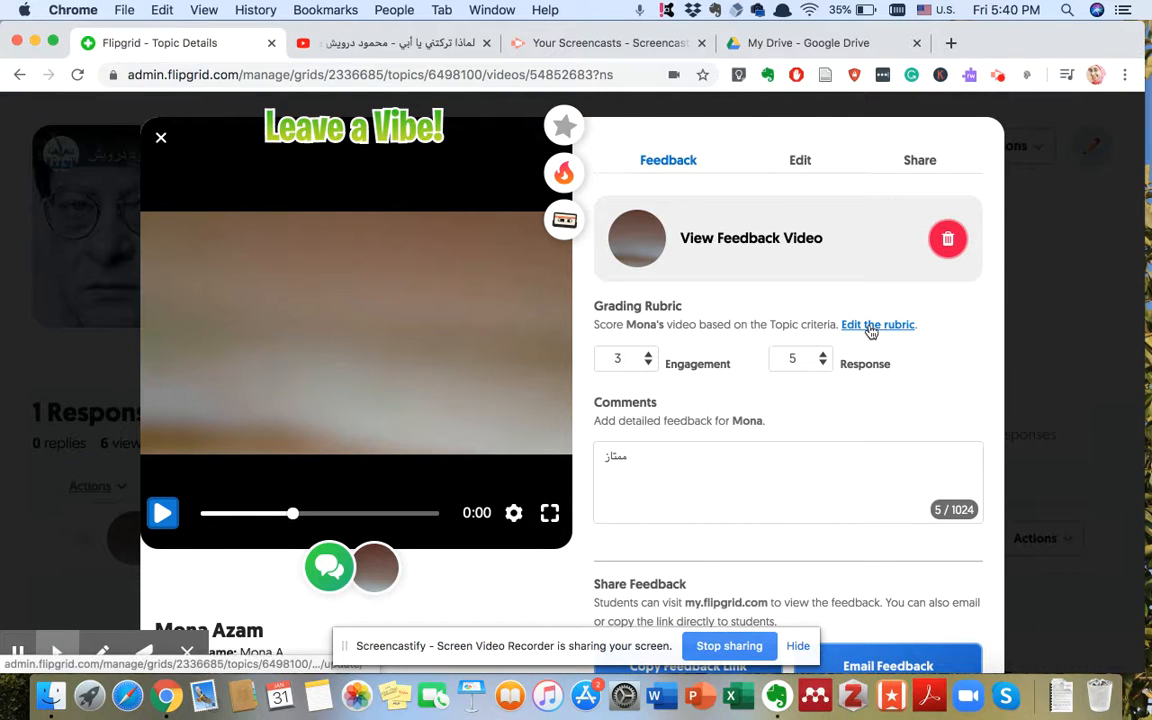
left_click(871, 328)
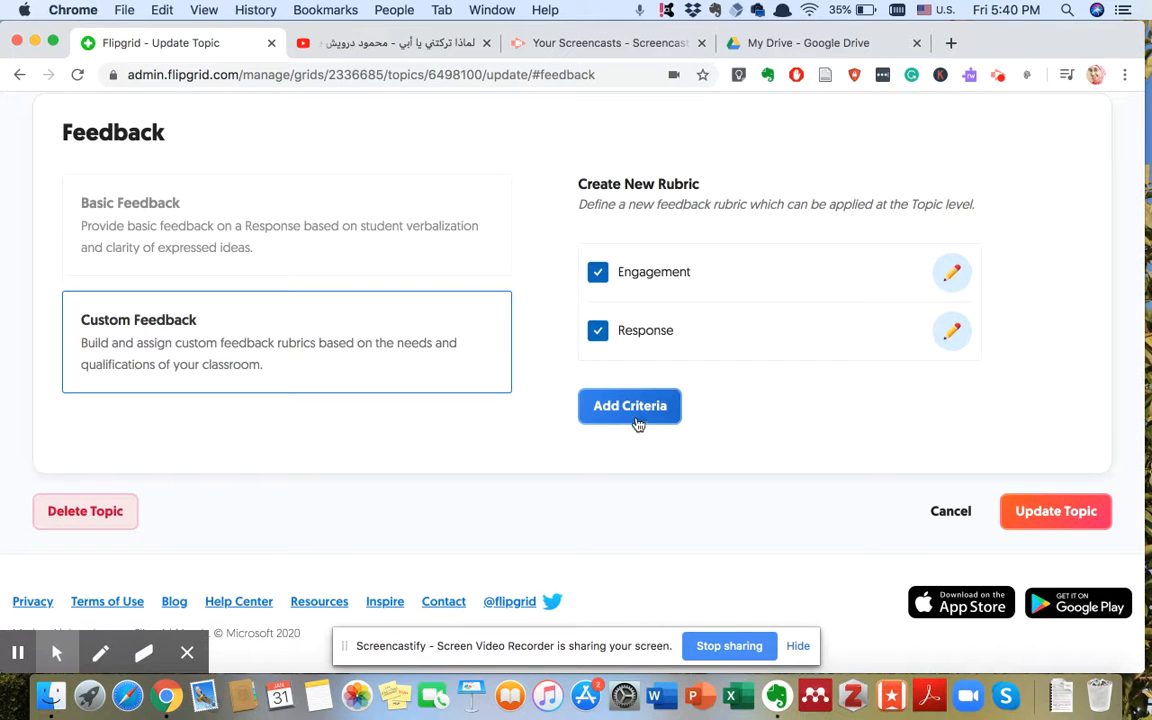
left_click(630, 405)
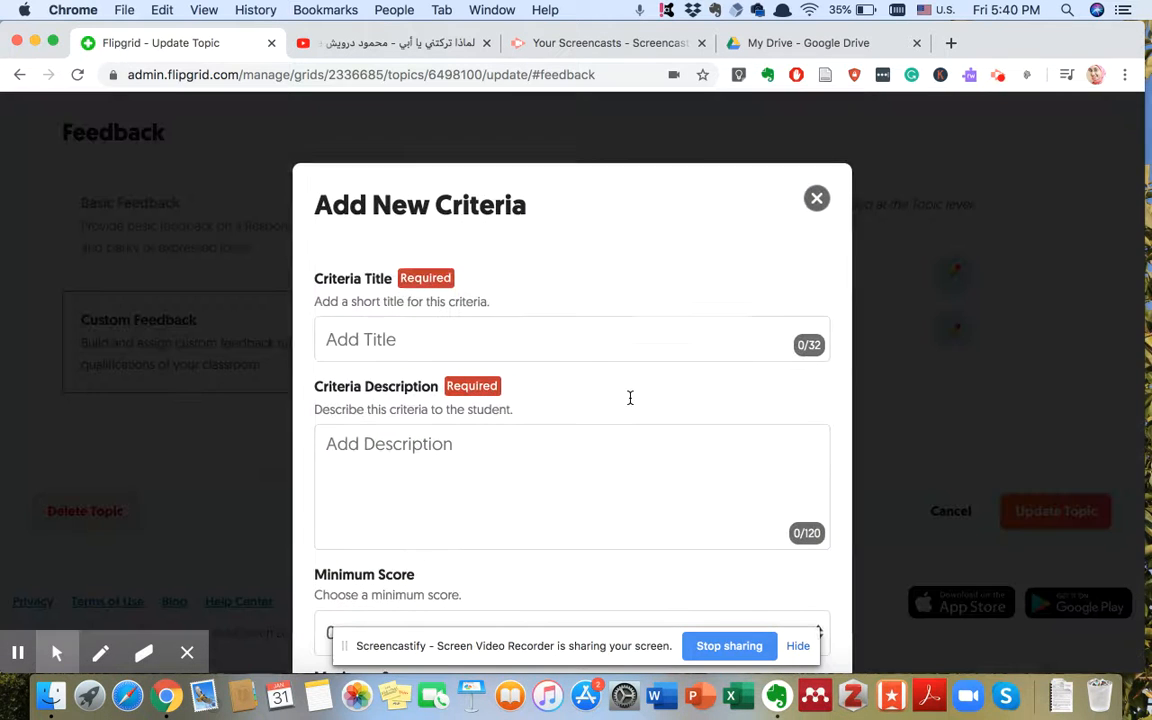
left_click(515, 345)
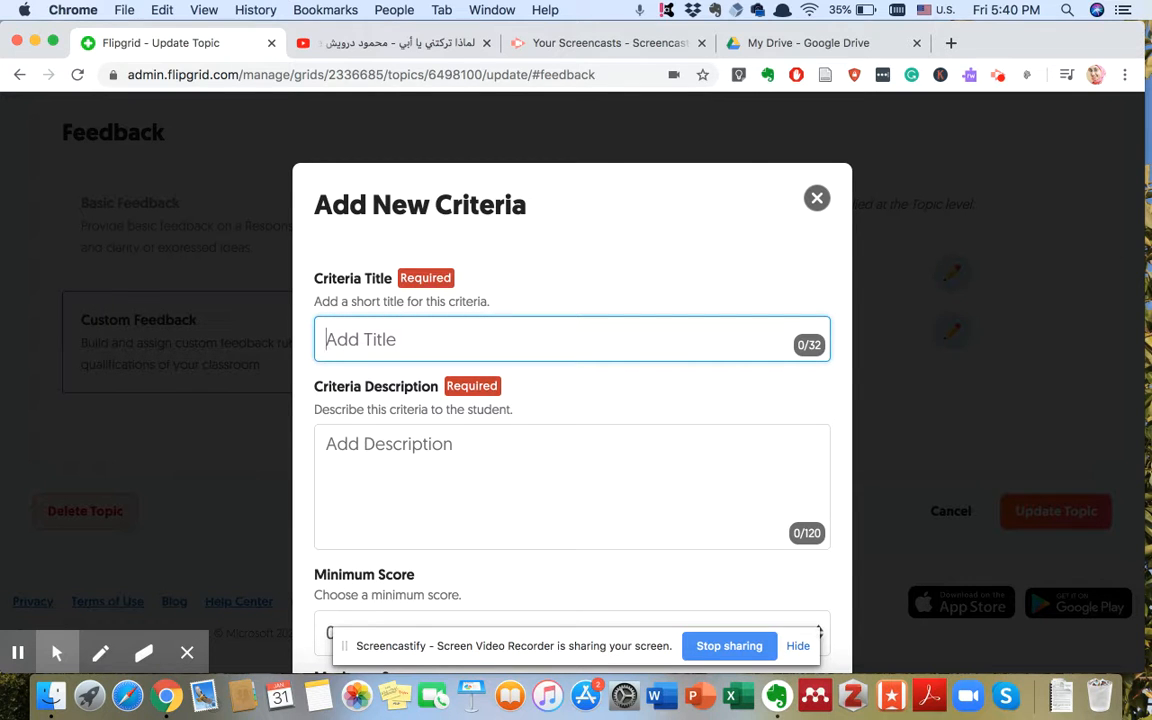
type("Langua")
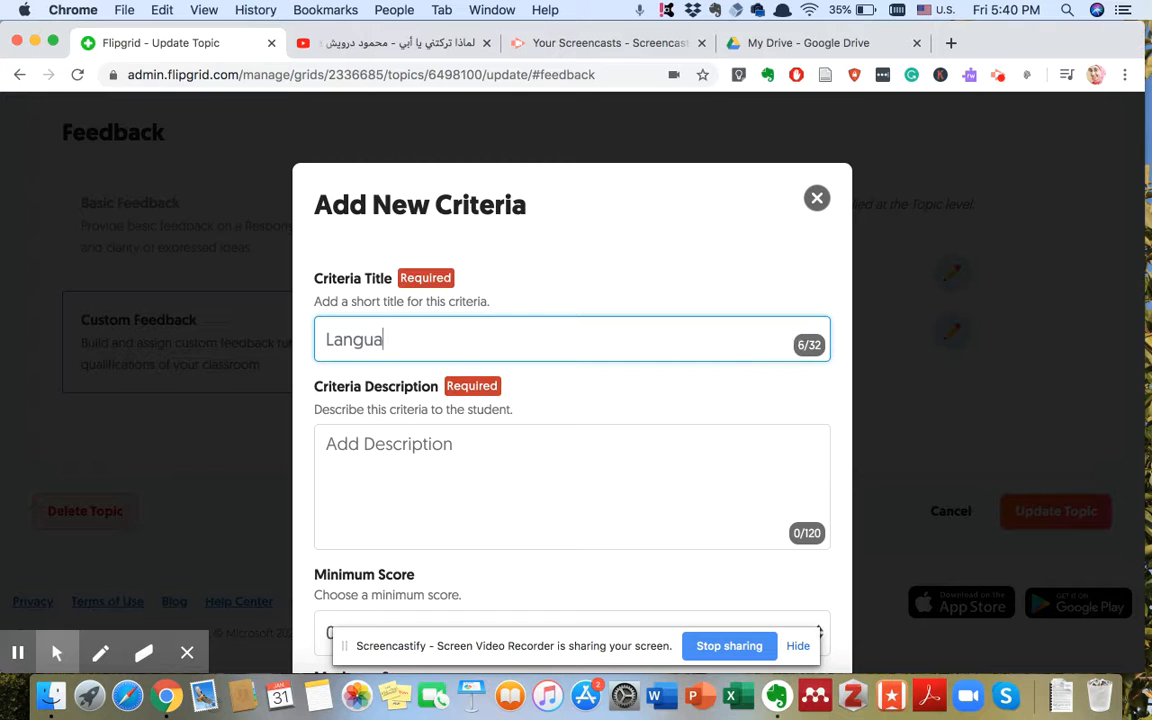
type("ge")
Step: Create the Language criterion with the description "lang" and update the topic
scroll(320, 478, "down", 3)
scroll(445, 489, "down", 3)
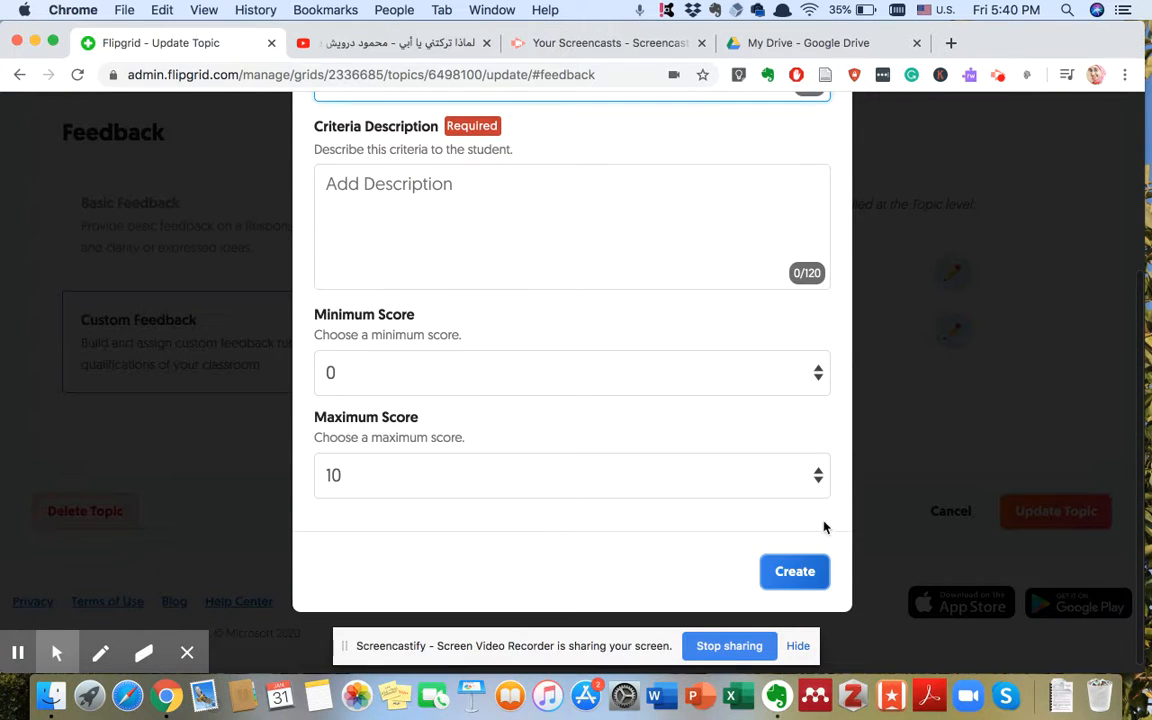
left_click(795, 571)
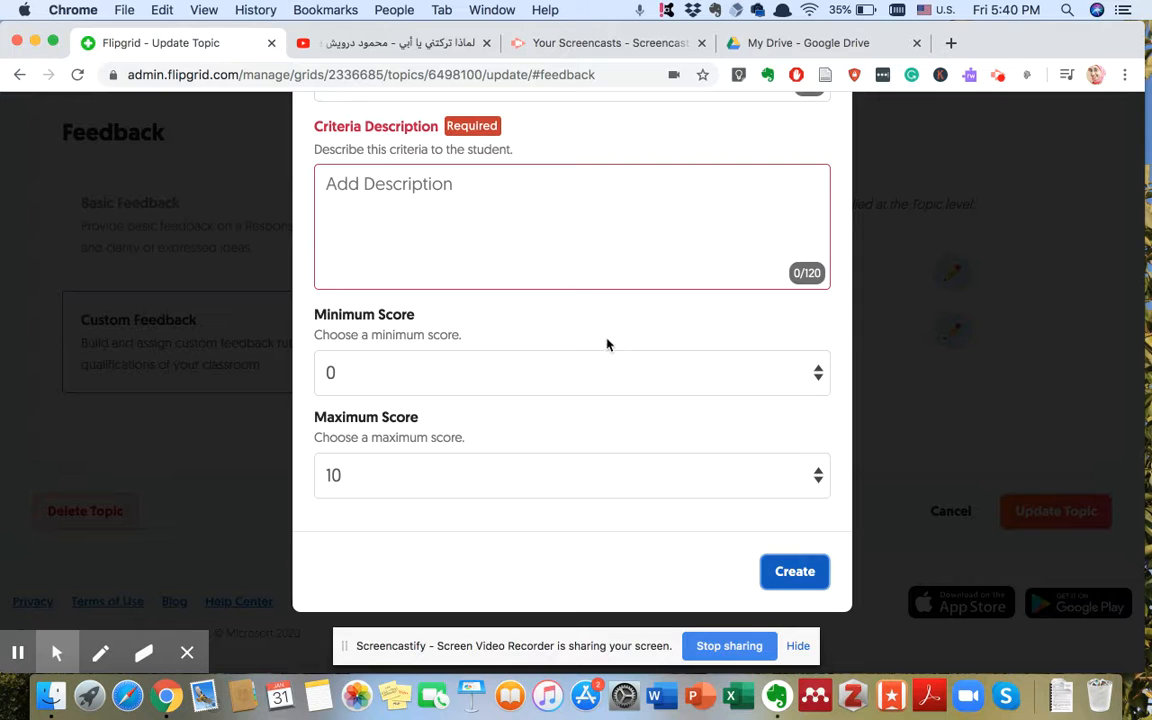
scroll(580, 343, "up", 3)
left_click(494, 411)
type("lang")
scroll(718, 431, "down", 3)
left_click(806, 566)
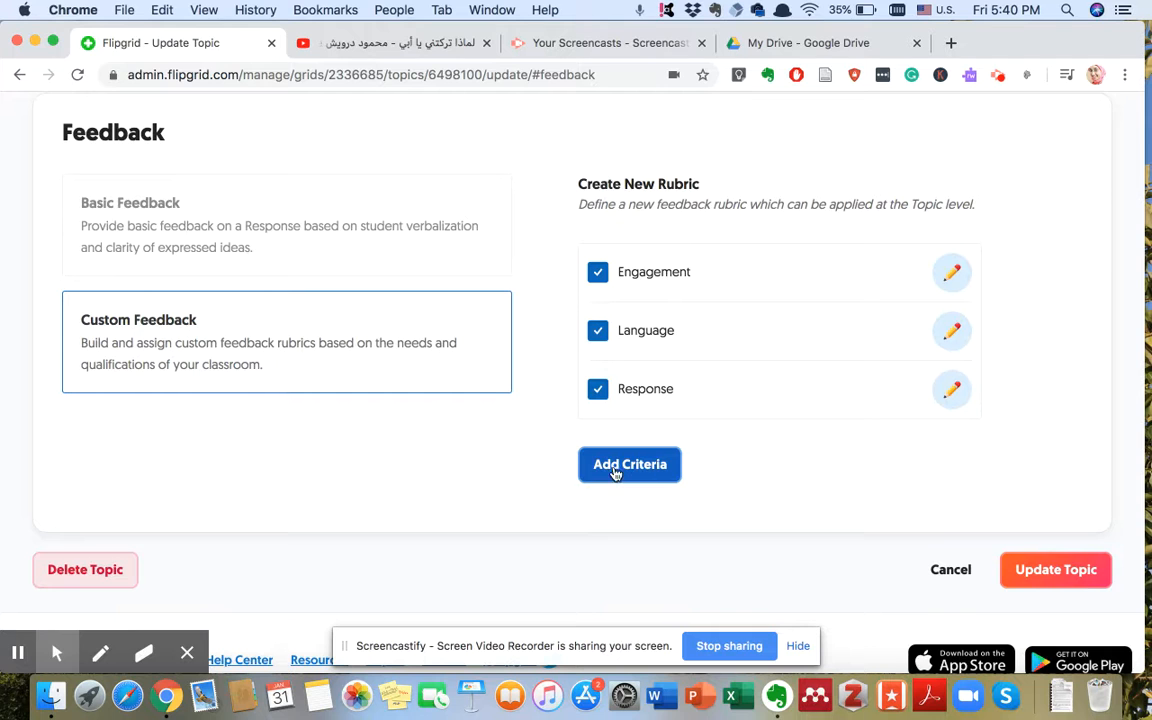
left_click(1065, 568)
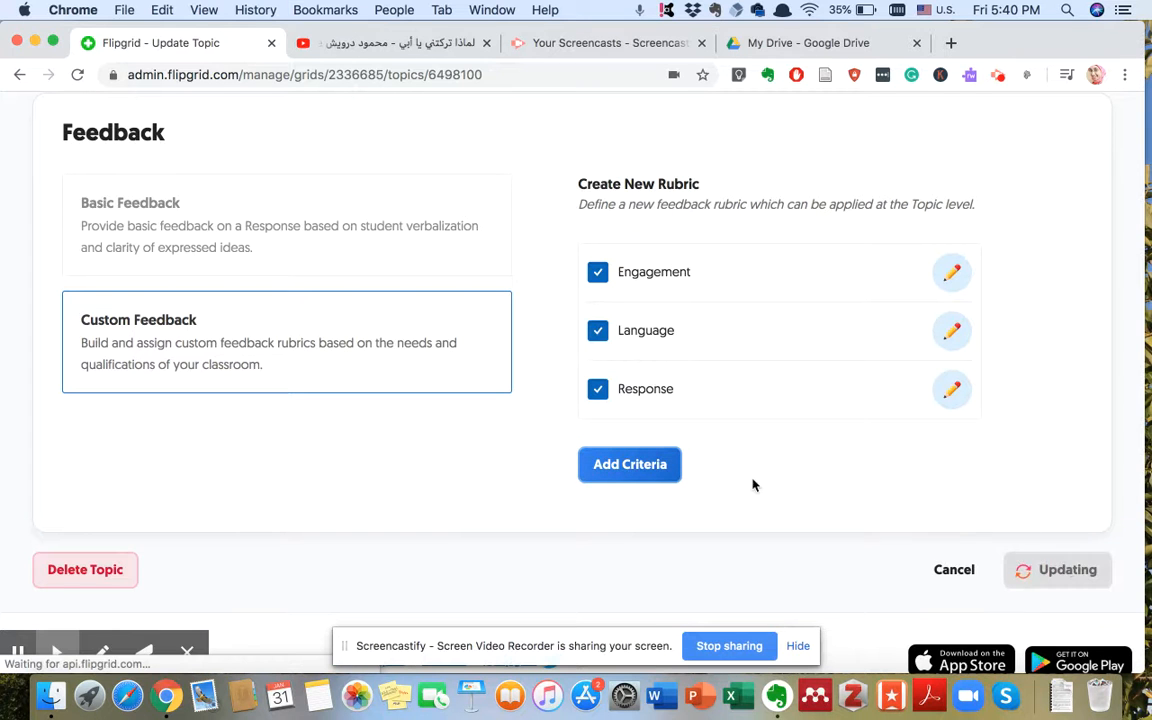
Step: Reopen the student's response and give it a Language score of 5 in the grading rubric
scroll(715, 598, "down", 5)
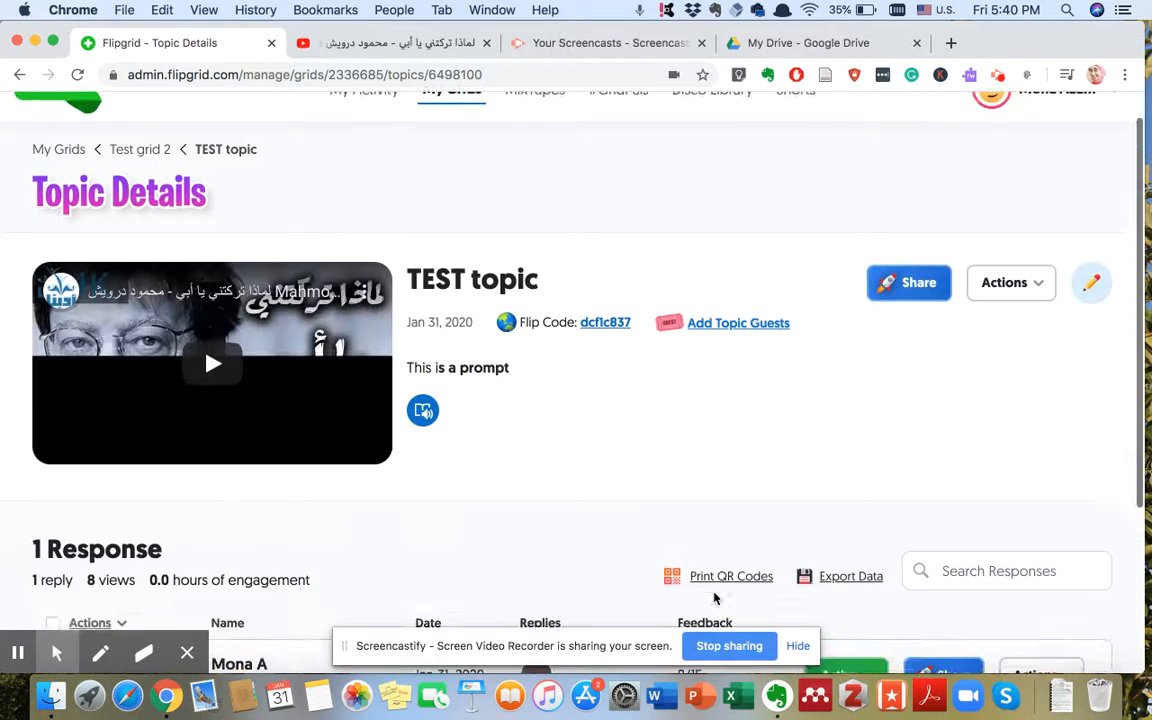
left_click(326, 455)
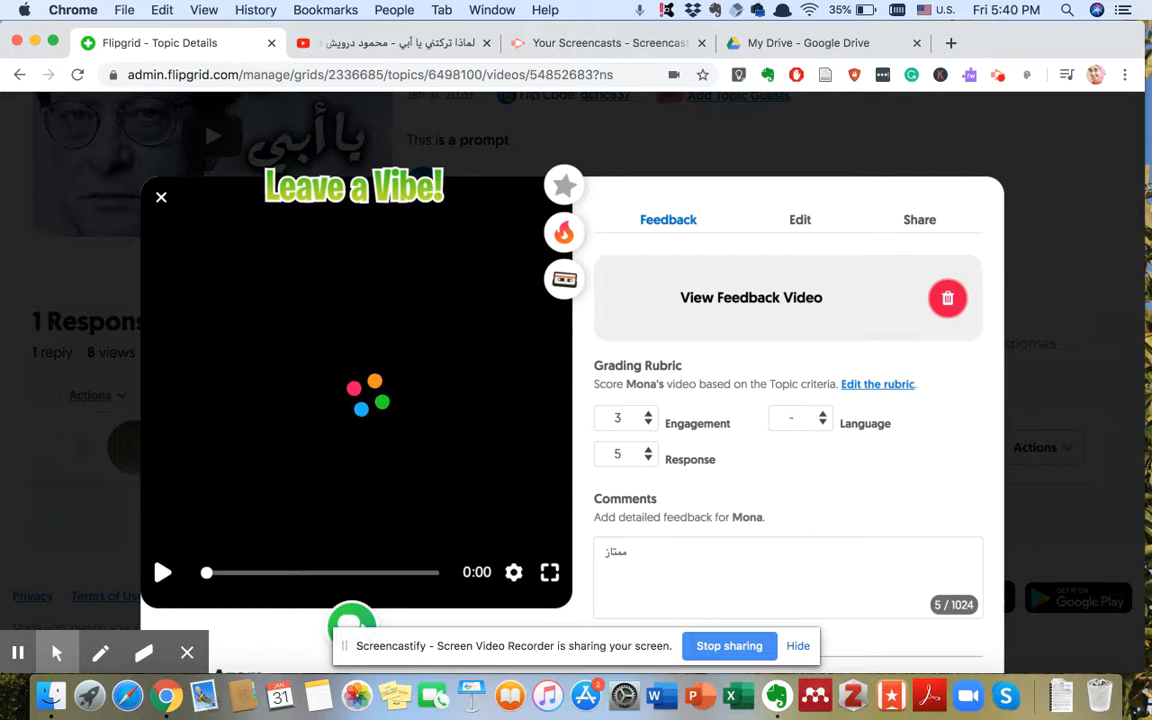
left_click(163, 572)
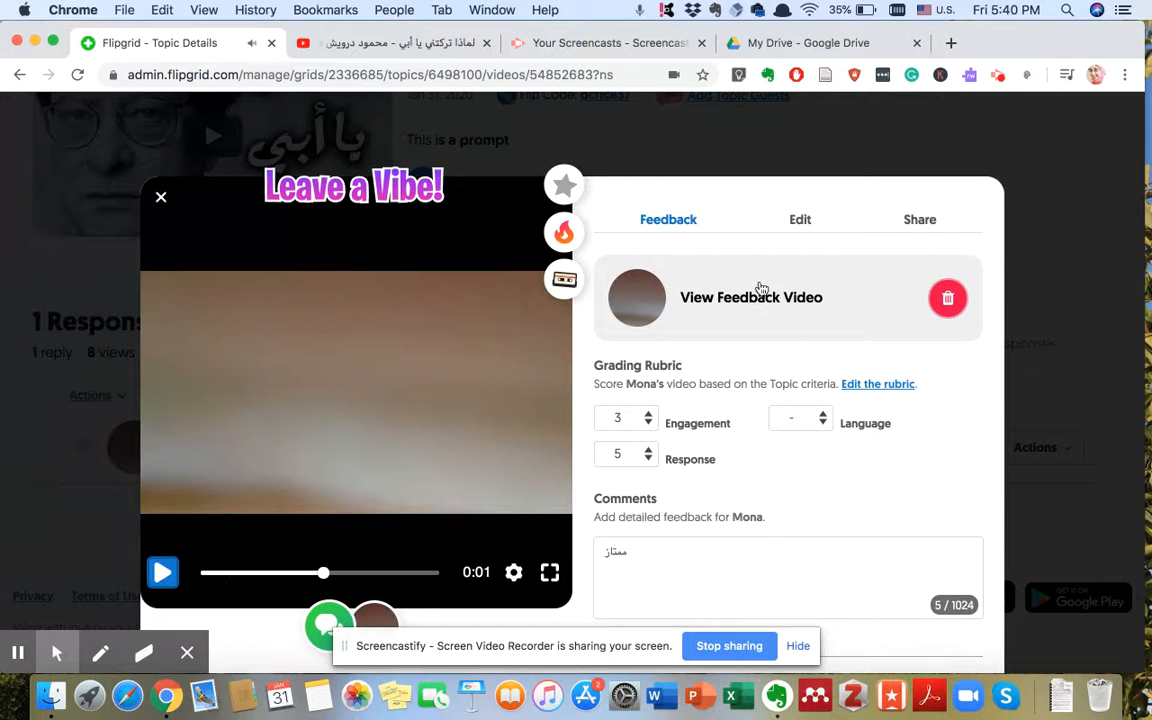
scroll(740, 305, "down", 1)
left_click(823, 371)
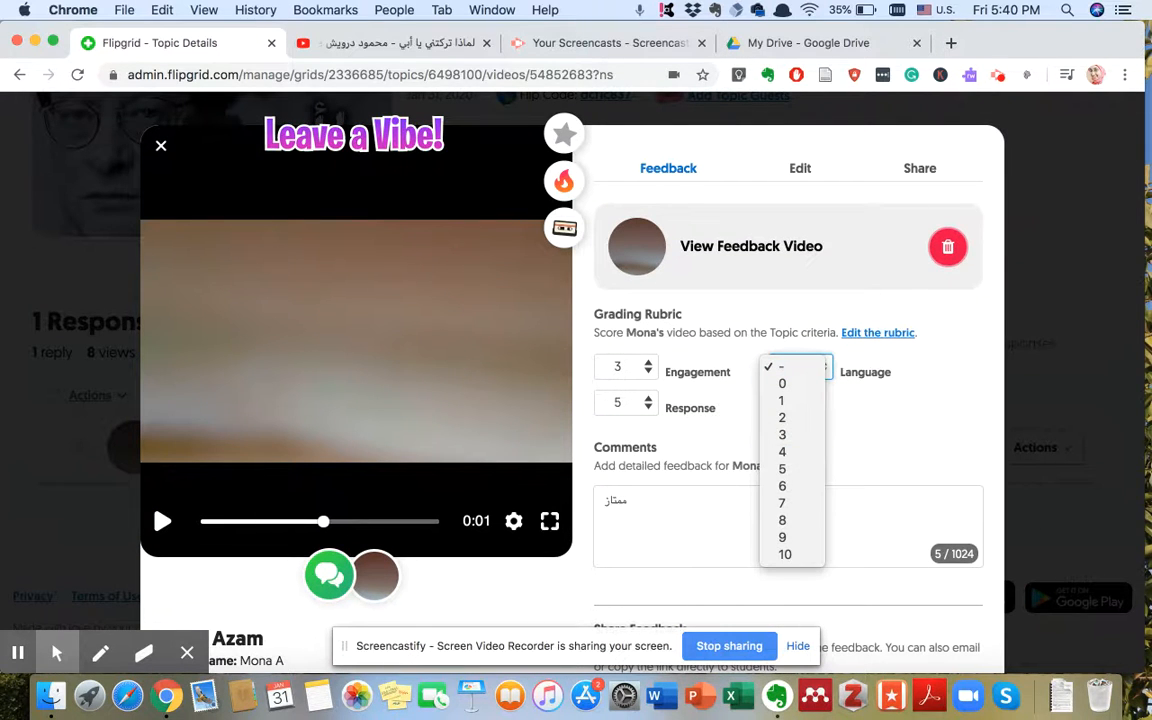
left_click(790, 469)
left_click(730, 494)
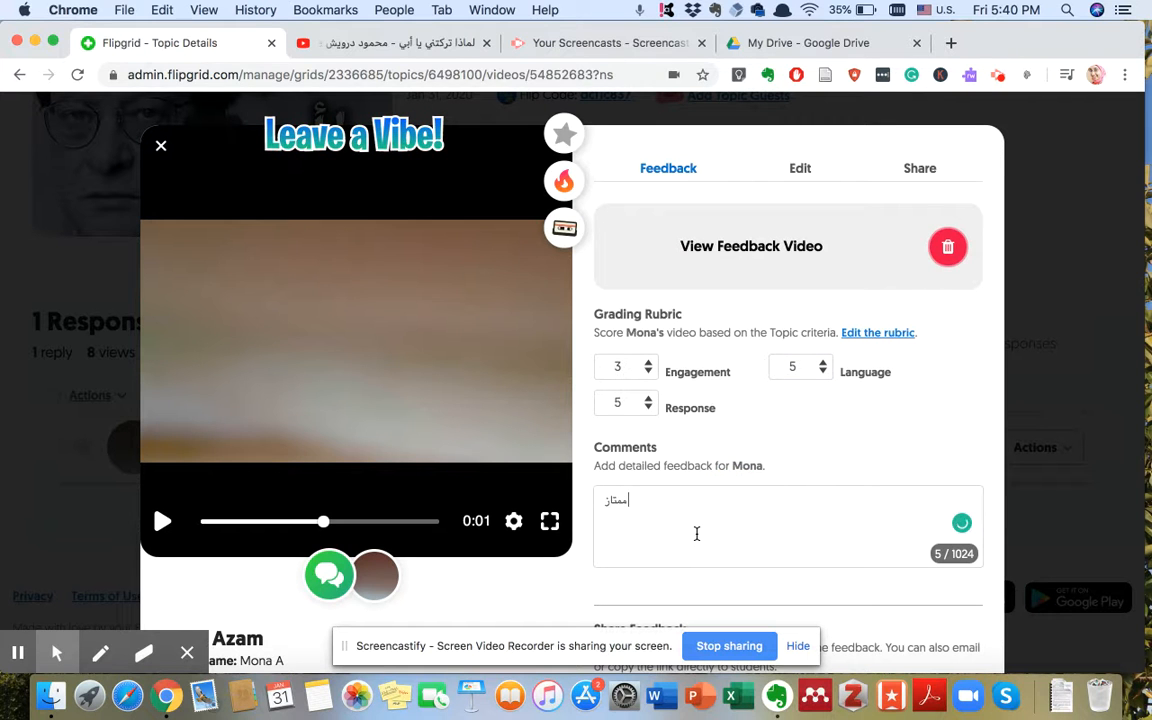
Step: Finish the written comment "ممتاز" in the student's feedback, removing any stray characters
type("dh")
key("BackSpace")
key("BackSpace")
key("BackSpace")
Step: Copy the student's feedback link and open it in a new browser tab
scroll(689, 524, "down", 3)
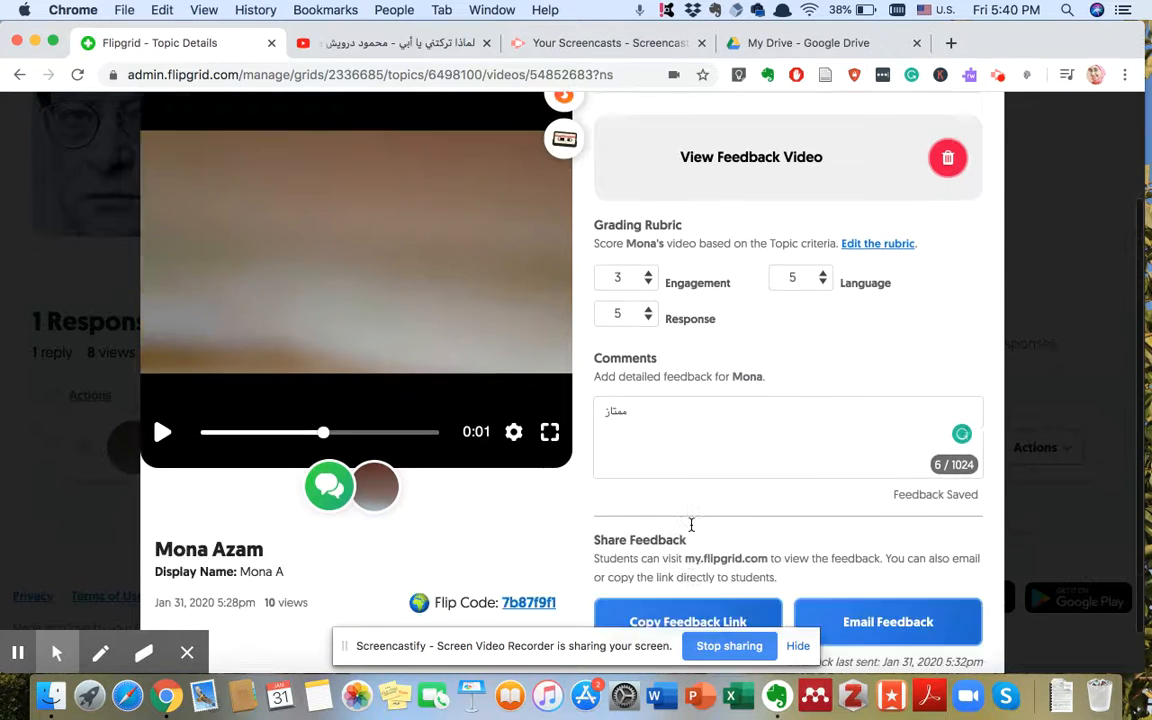
left_click(680, 578)
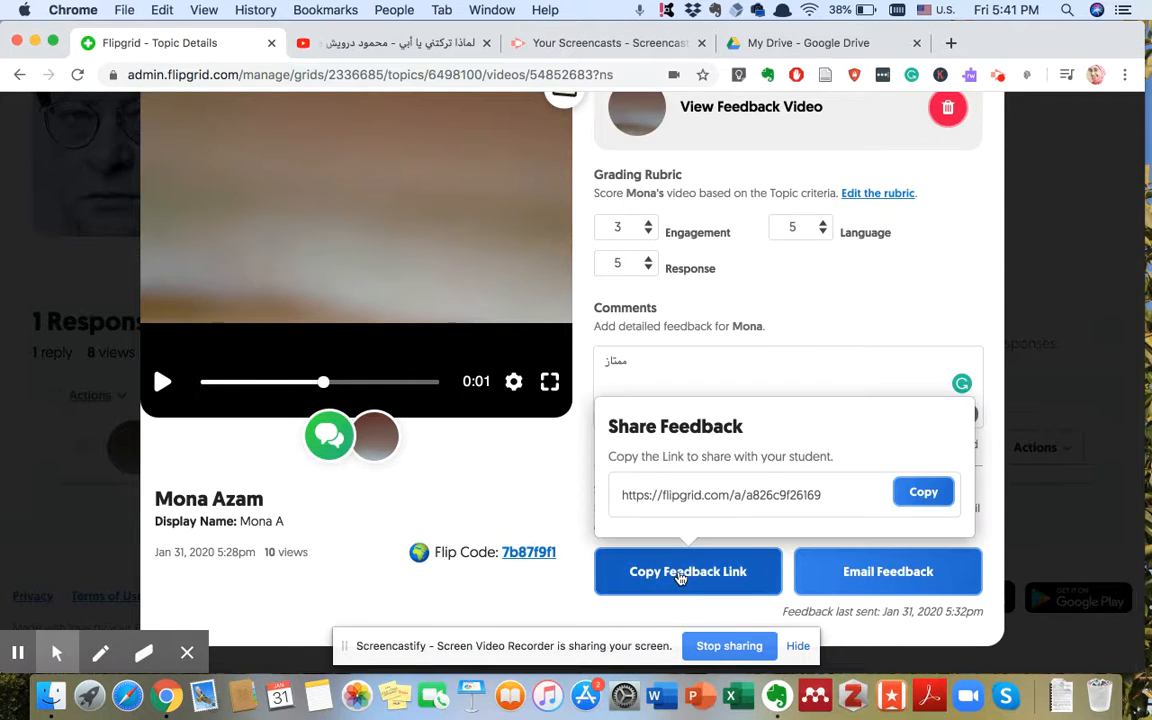
left_click(918, 489)
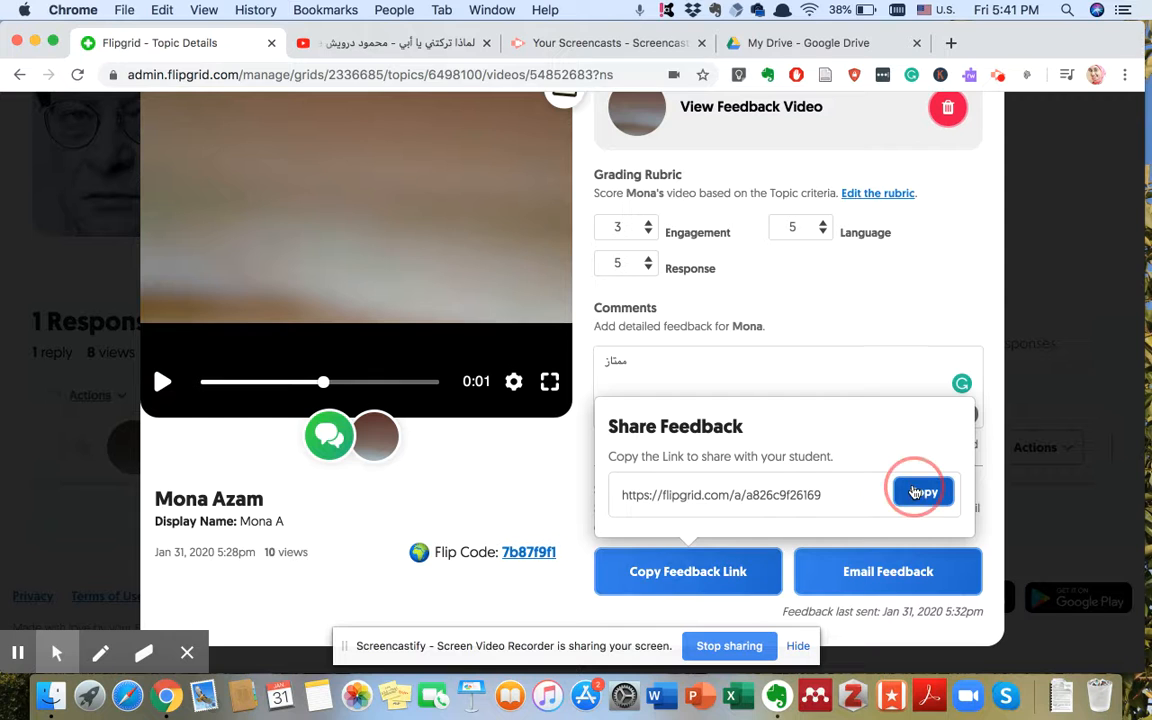
left_click(950, 43)
key("super+v")
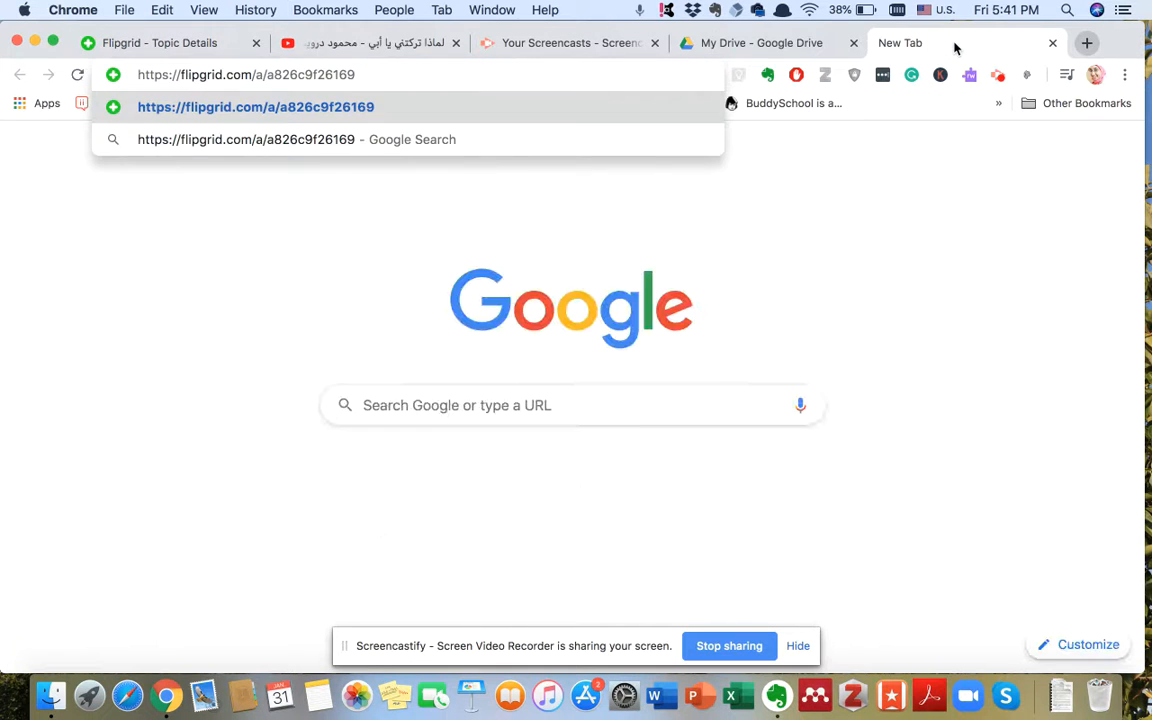
key("Return")
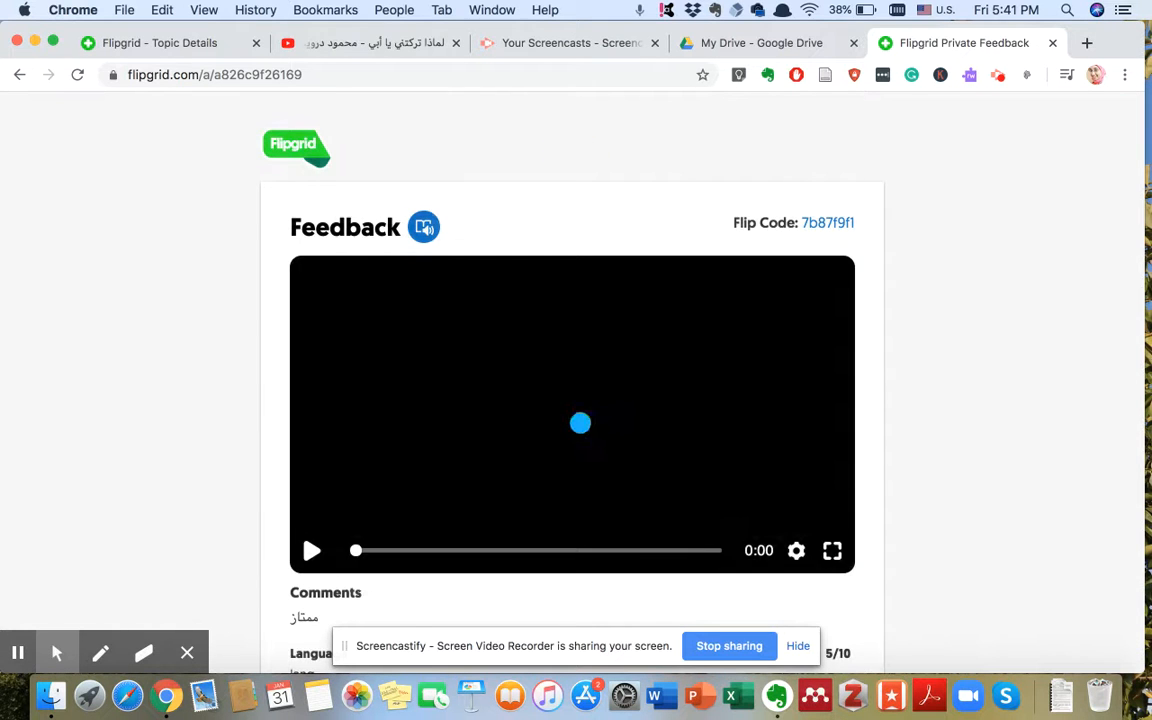
Step: Play the private feedback video briefly and review the comment and rubric scores on the feedback page
left_click(315, 551)
left_click(315, 551)
scroll(350, 404, "down", 3)
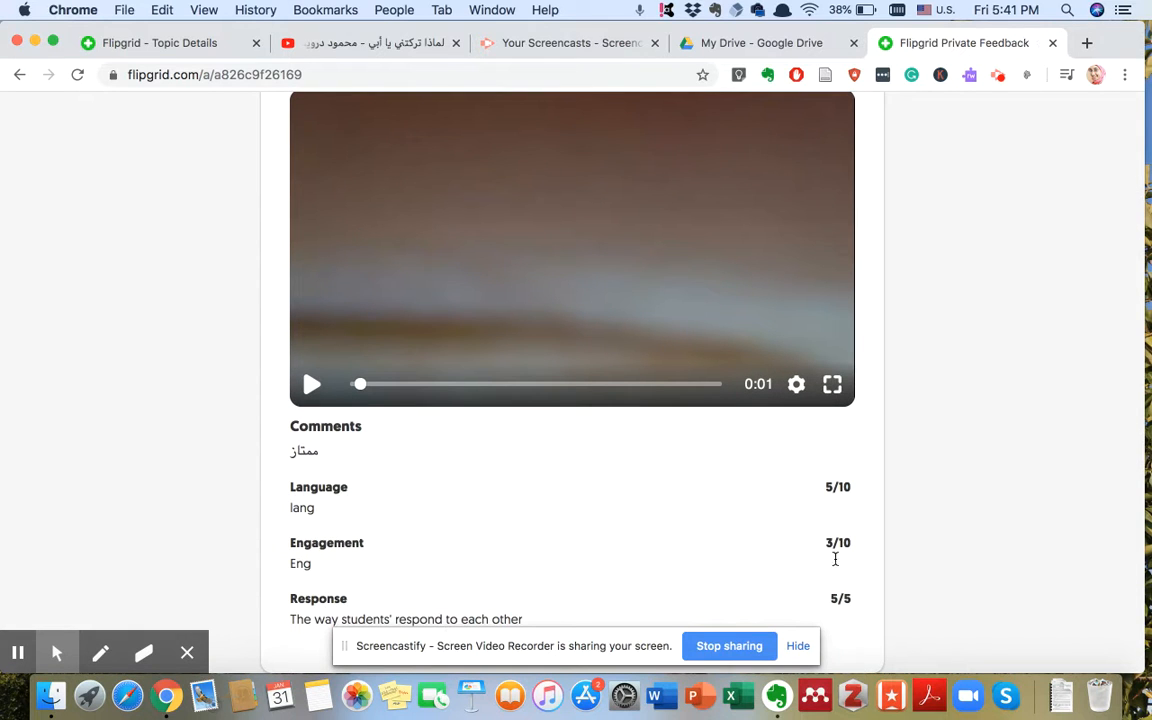
Step: Return to the student's response in the topic and email the feedback to the student
left_click(165, 44)
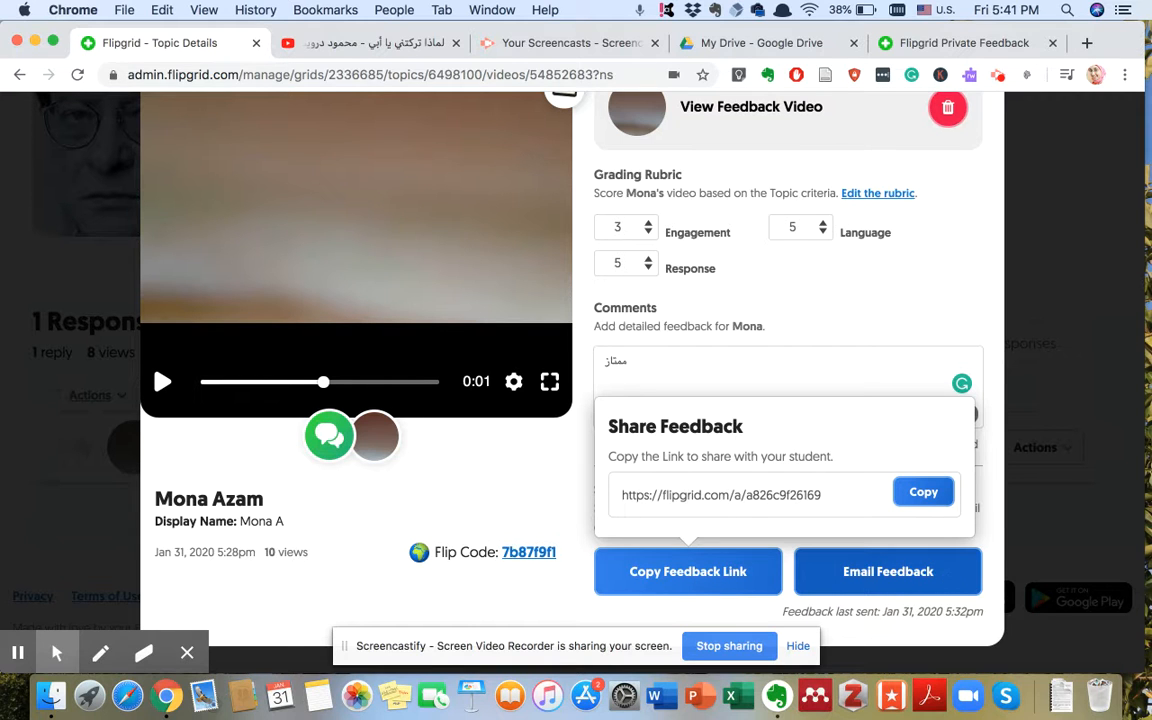
left_click(950, 580)
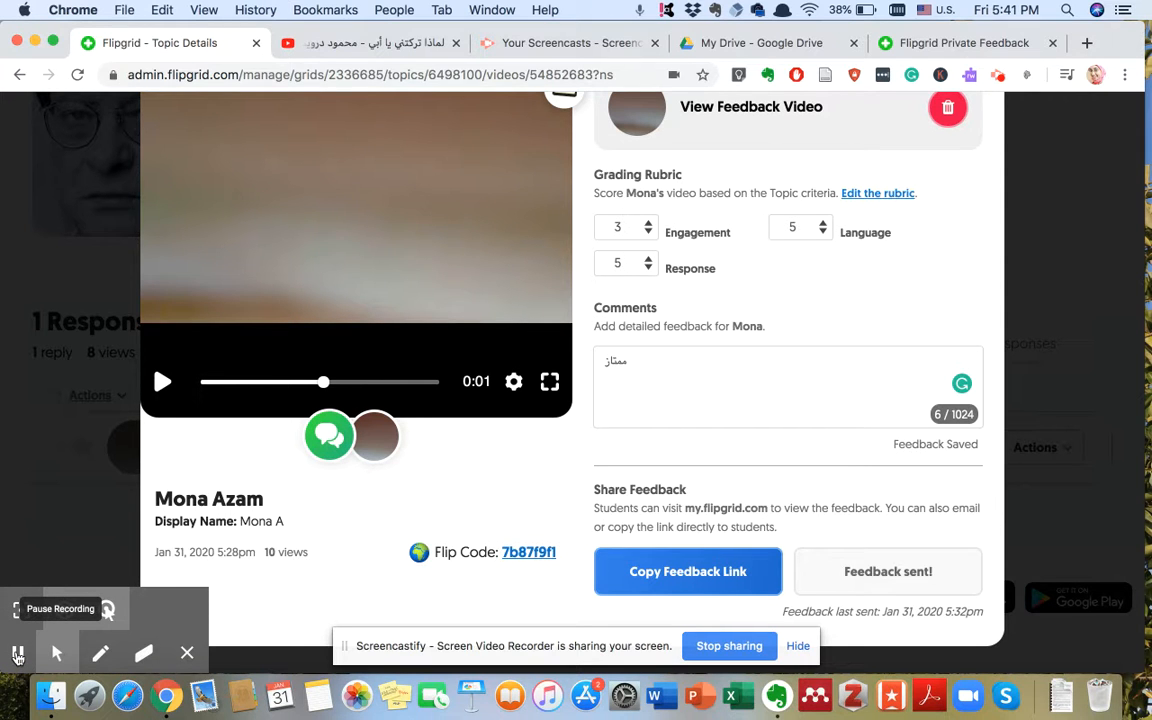
left_click(17, 655)
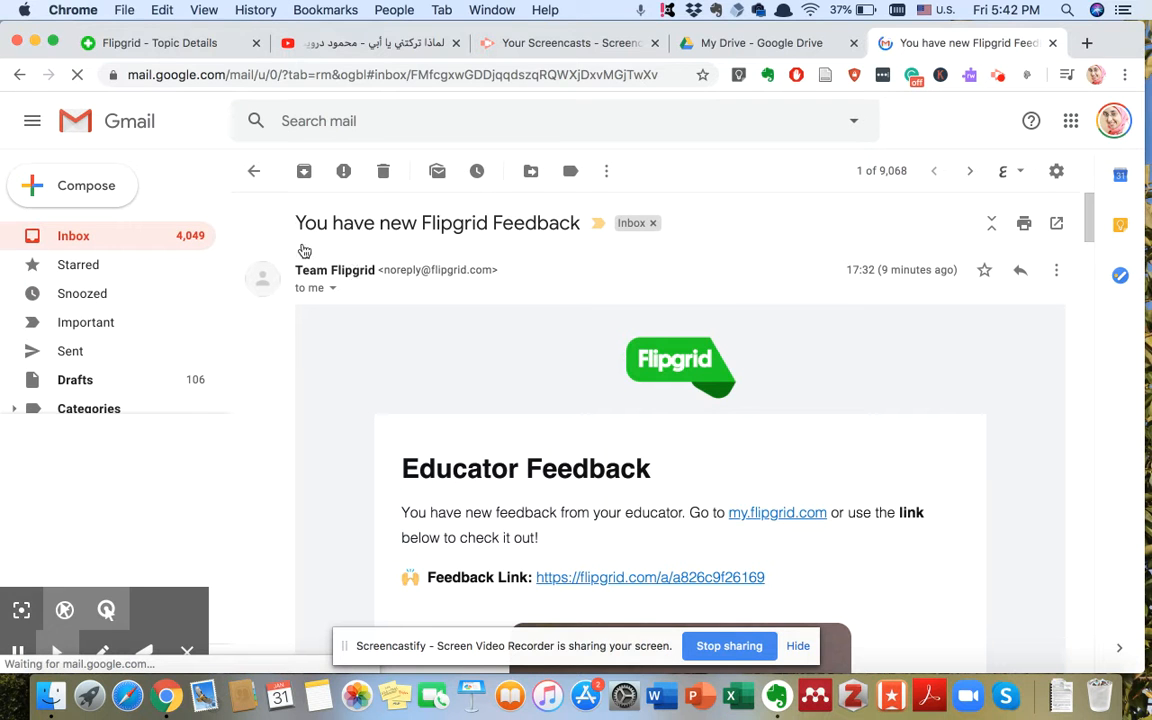
Step: Read through the Flipgrid feedback email in Gmail, covering the feedback link, rubric scores, comment and video details
left_click_drag(302, 223, 464, 224)
scroll(598, 462, "down", 5)
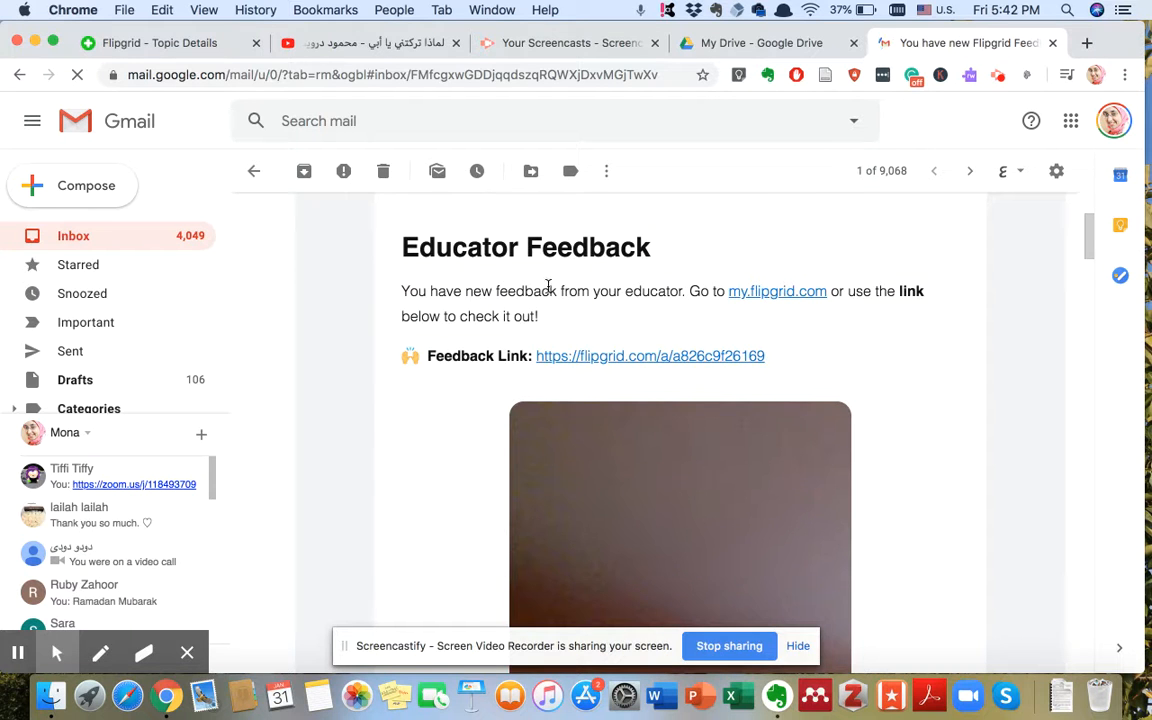
scroll(473, 512, "down", 5)
scroll(473, 512, "up", 5)
scroll(473, 512, "down", 3)
scroll(473, 512, "down", 8)
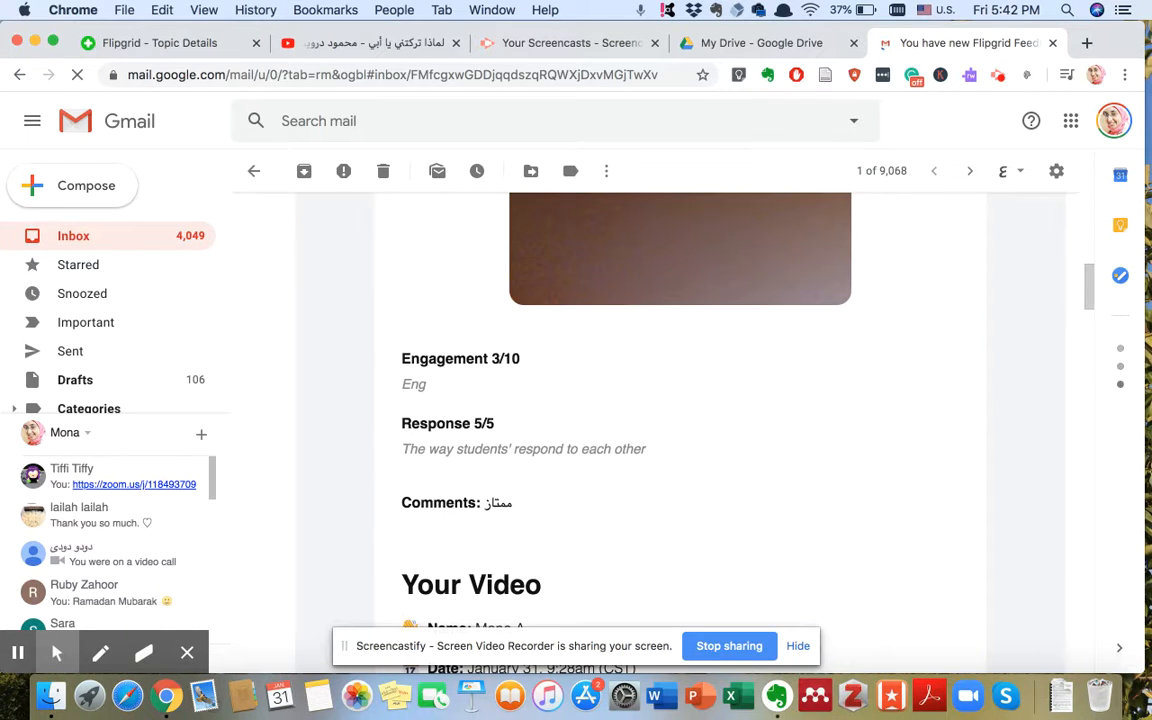
scroll(490, 512, "down", 2)
scroll(492, 519, "down", 6)
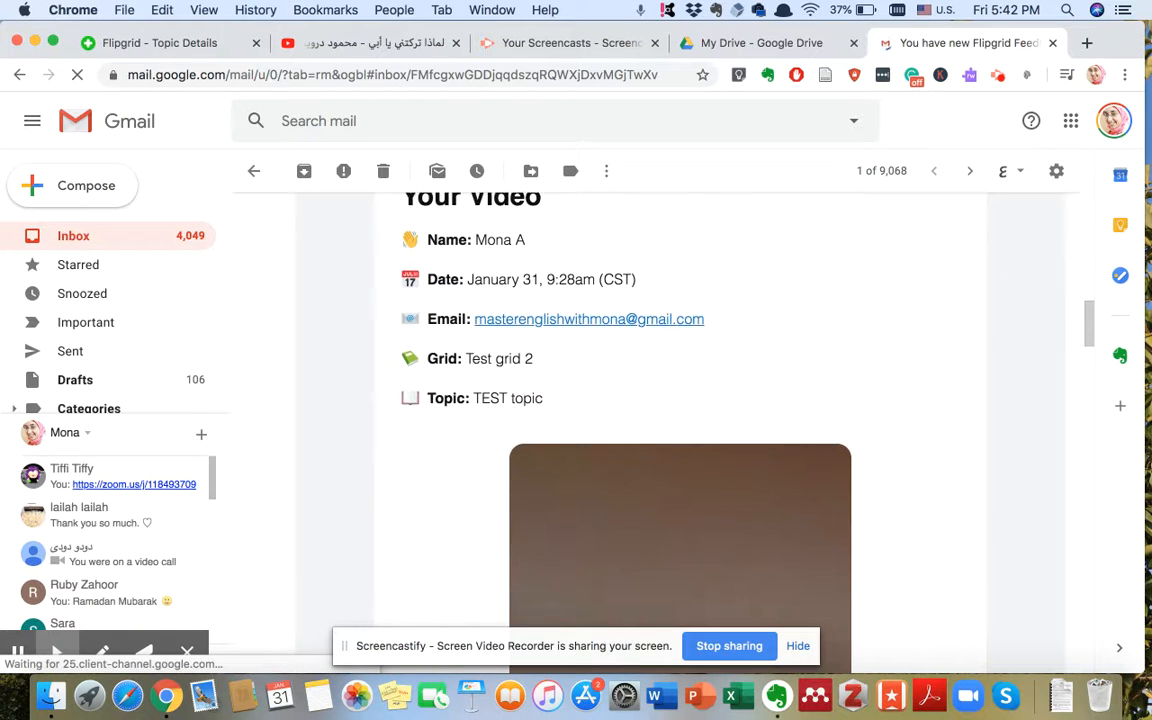
scroll(680, 420, "up", 5)
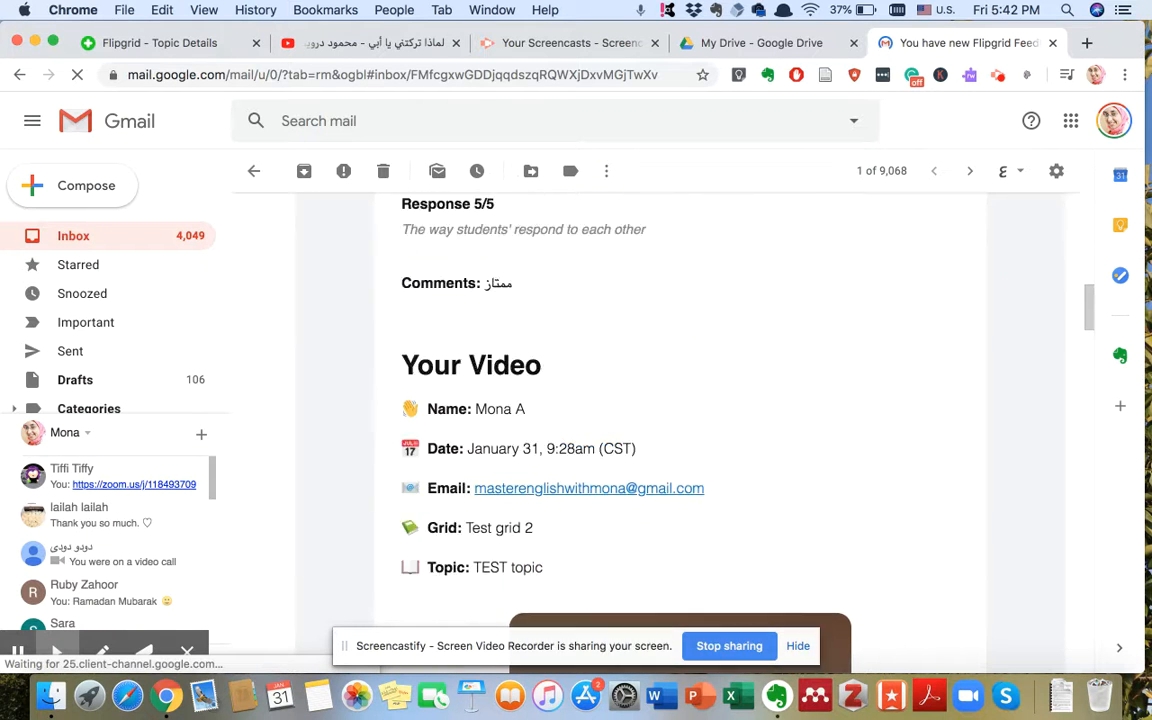
Step: Switch back to Flipgrid, close the student's response and open the Disco Library
left_click(112, 42)
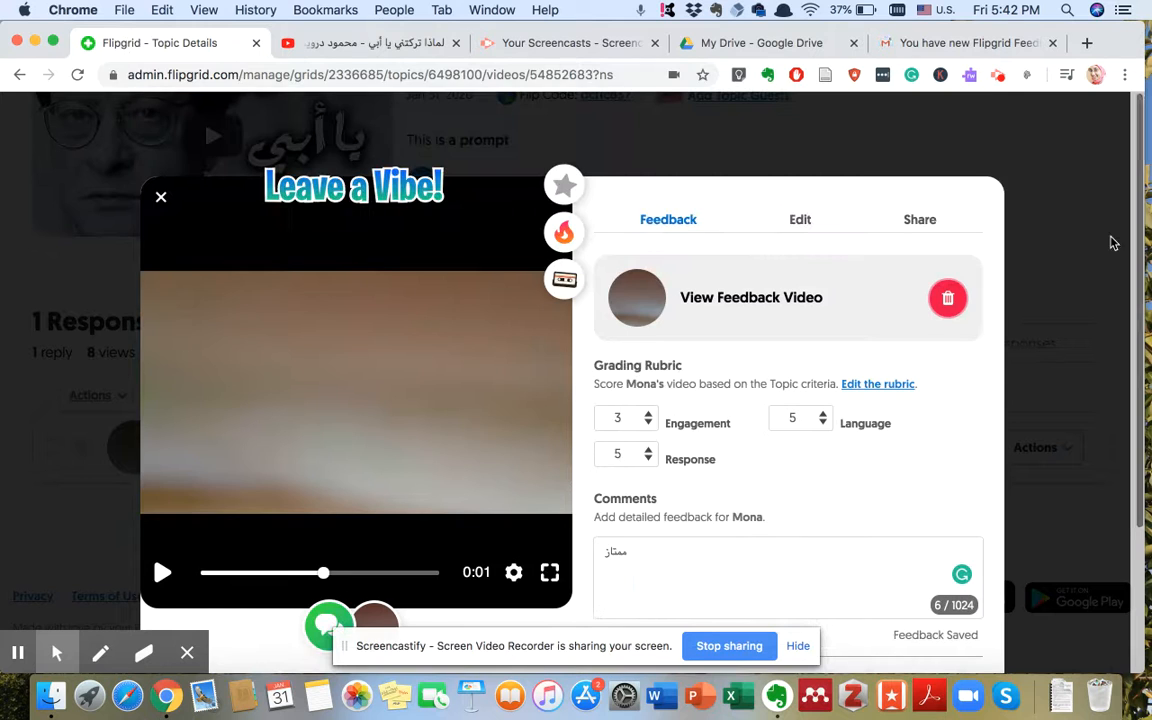
left_click(1080, 239)
scroll(796, 200, "up", 5)
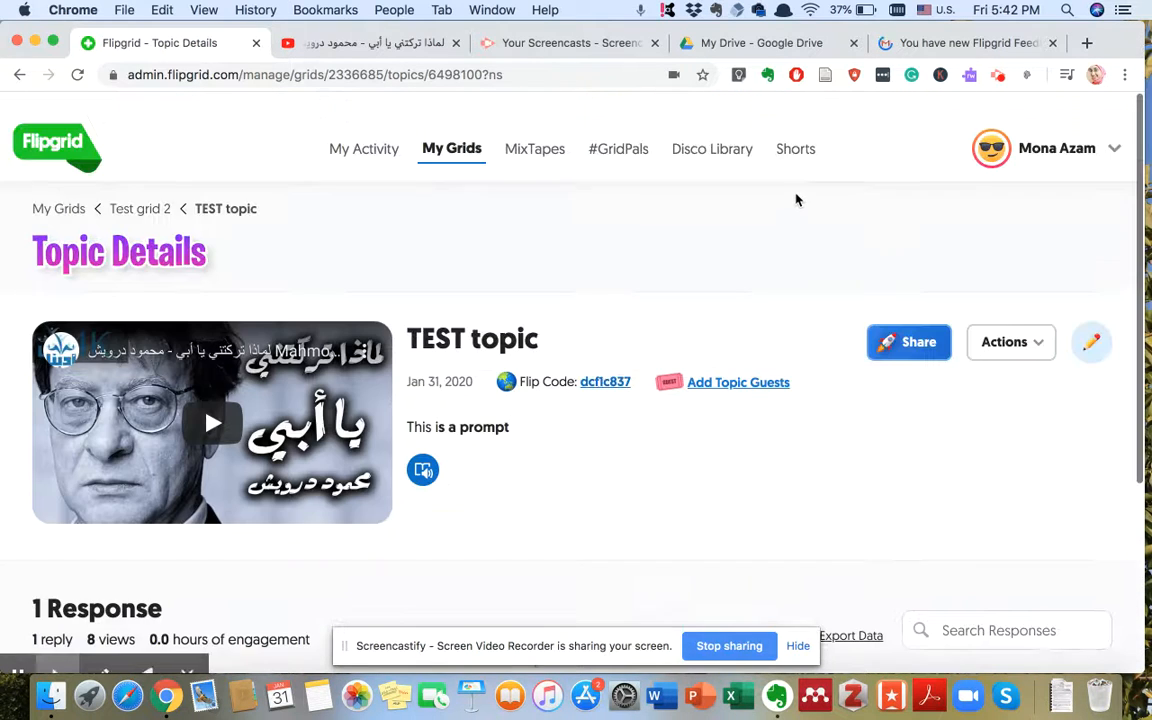
left_click(704, 125)
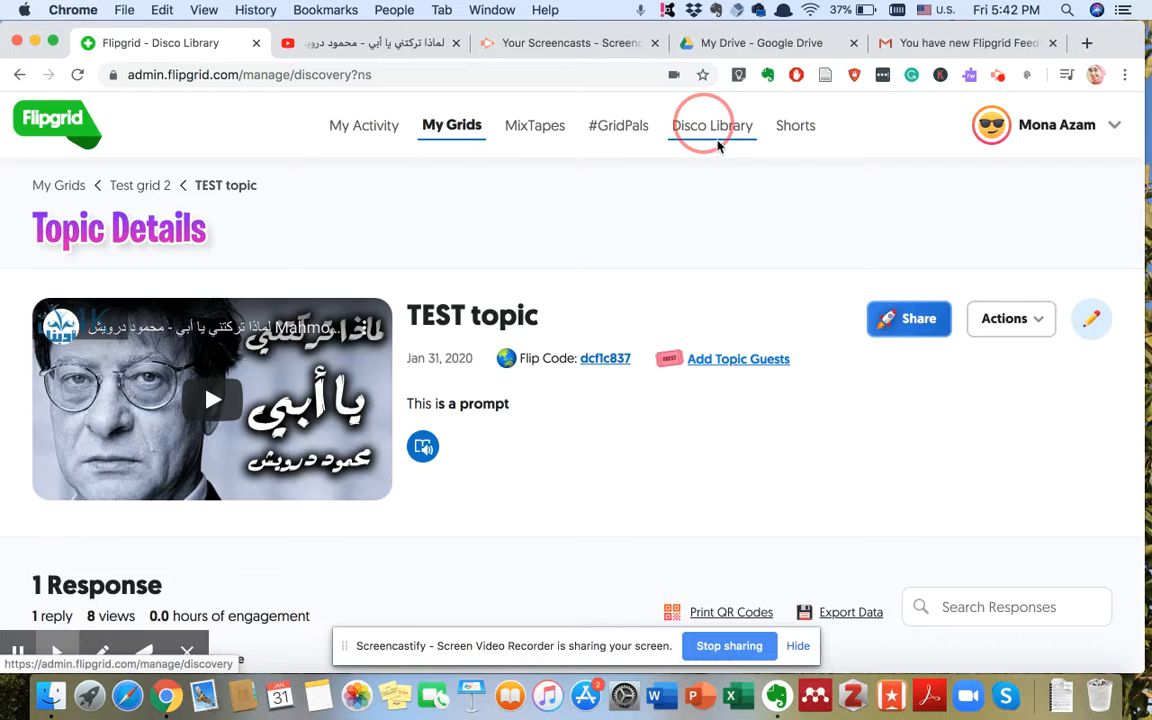
Step: Browse the Disco Library topics and search them for "comparison"
scroll(682, 200, "down", 1)
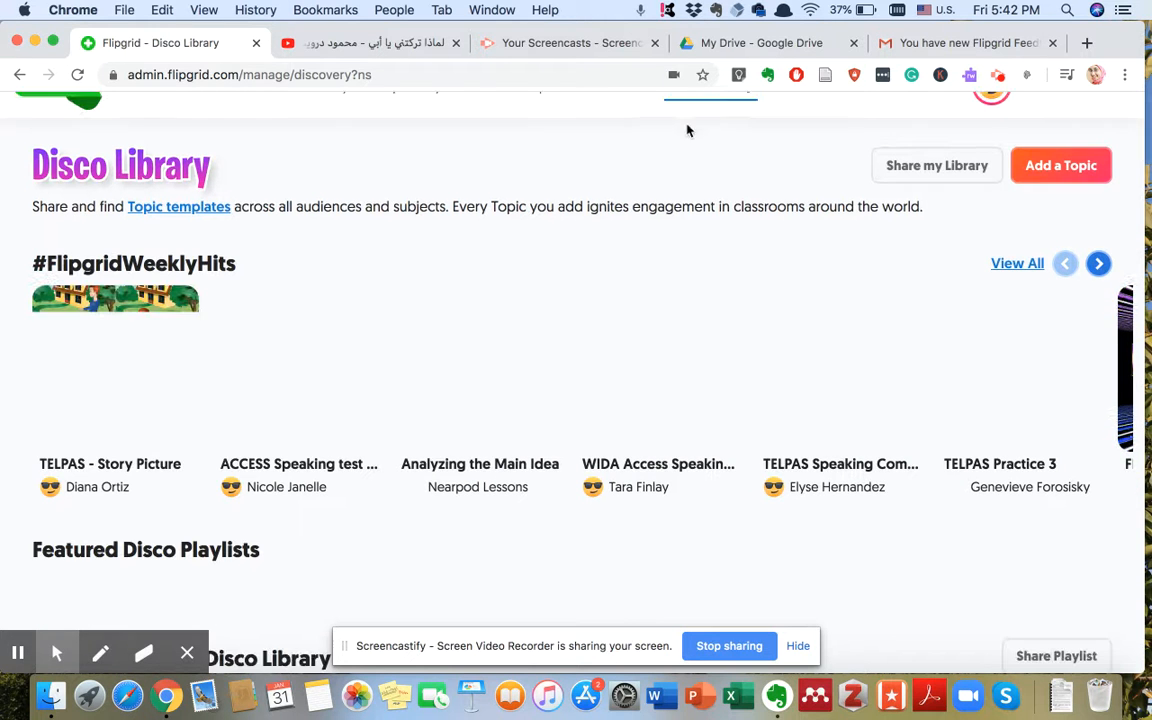
scroll(707, 402, "down", 5)
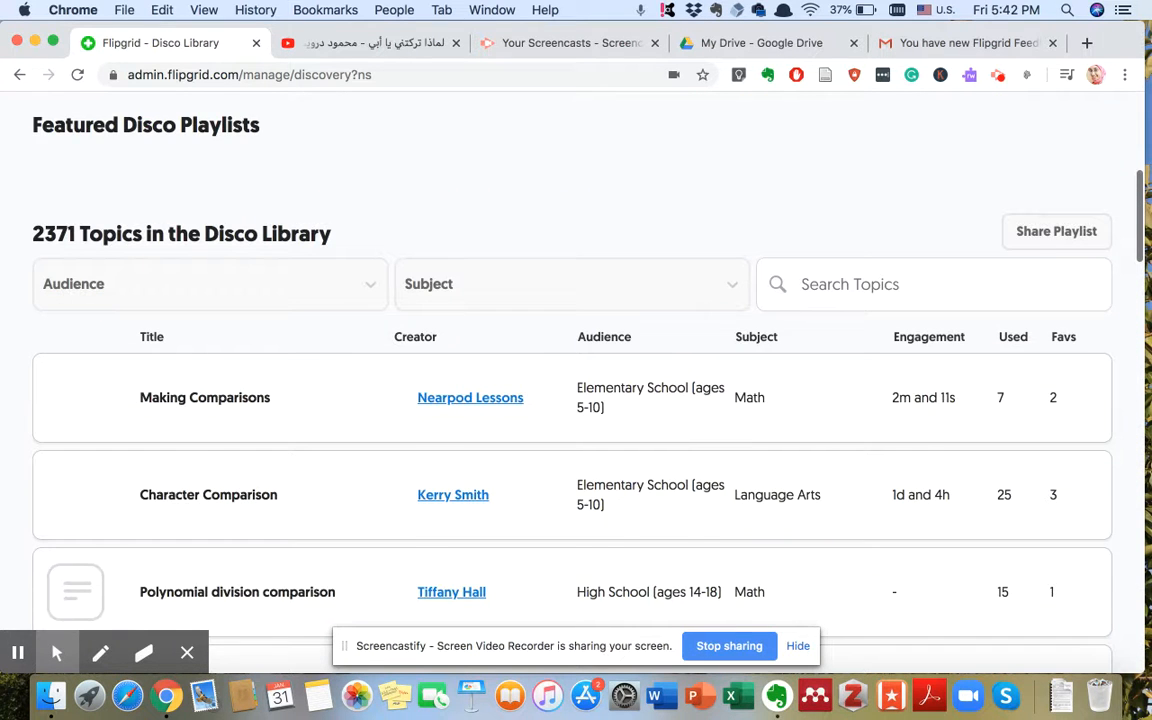
scroll(816, 253, "down", 1)
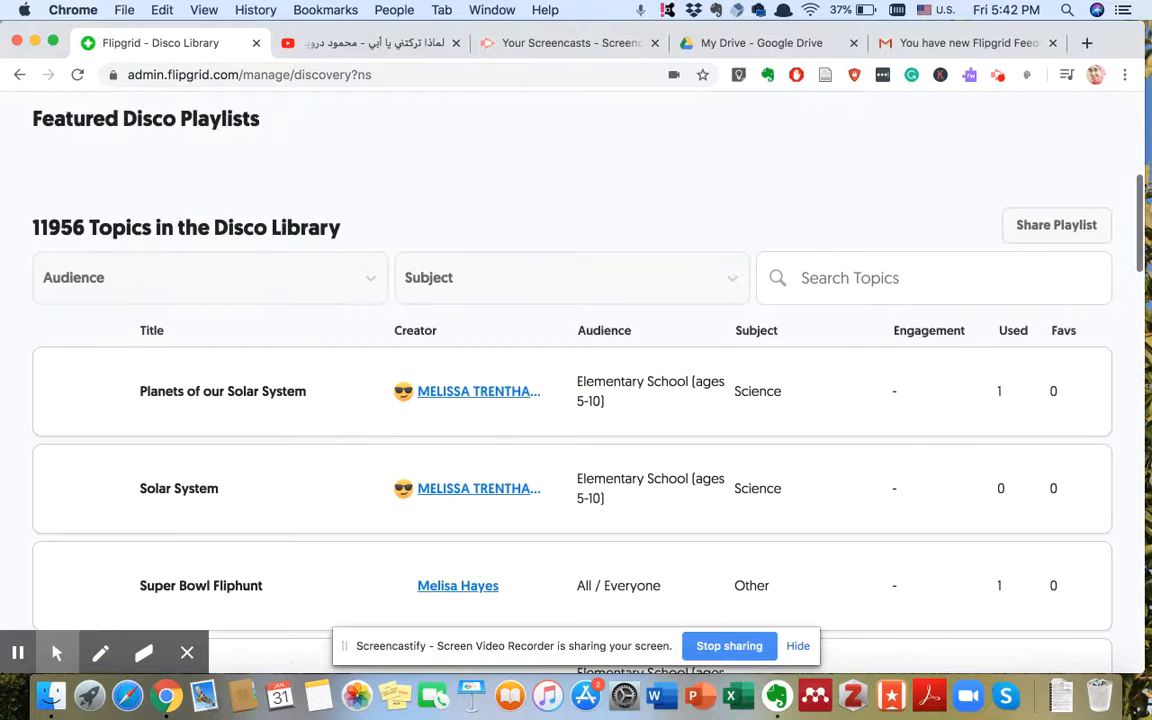
scroll(326, 301, "down", 5)
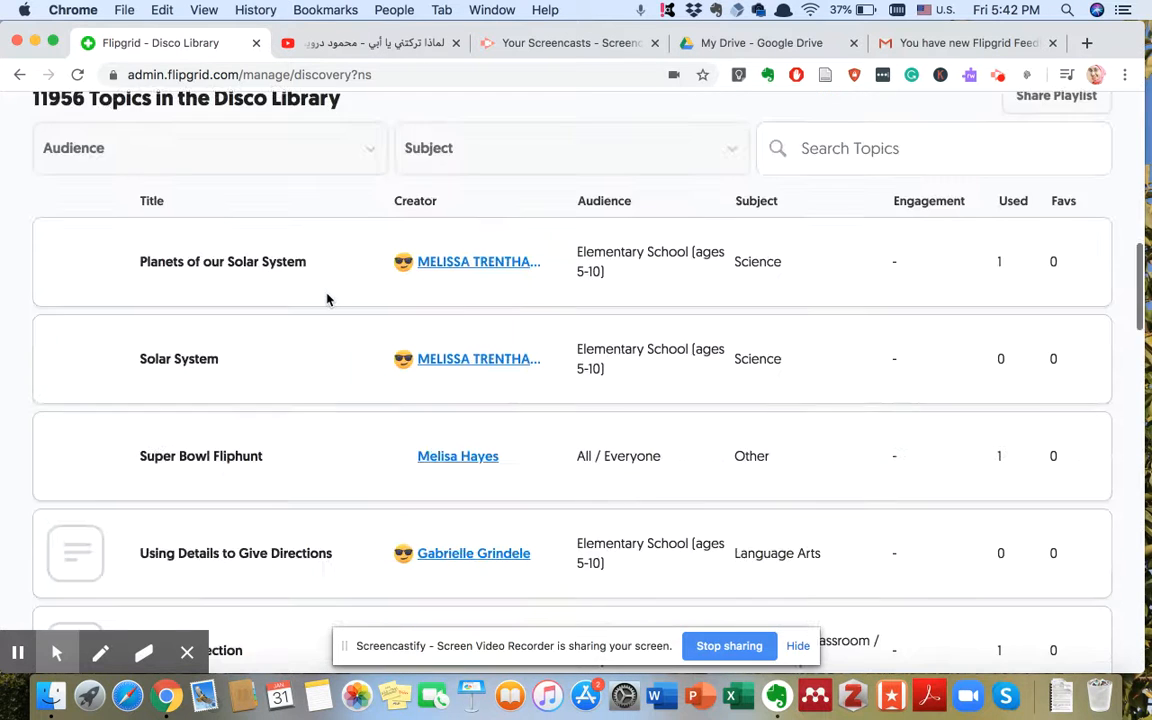
left_click(866, 112)
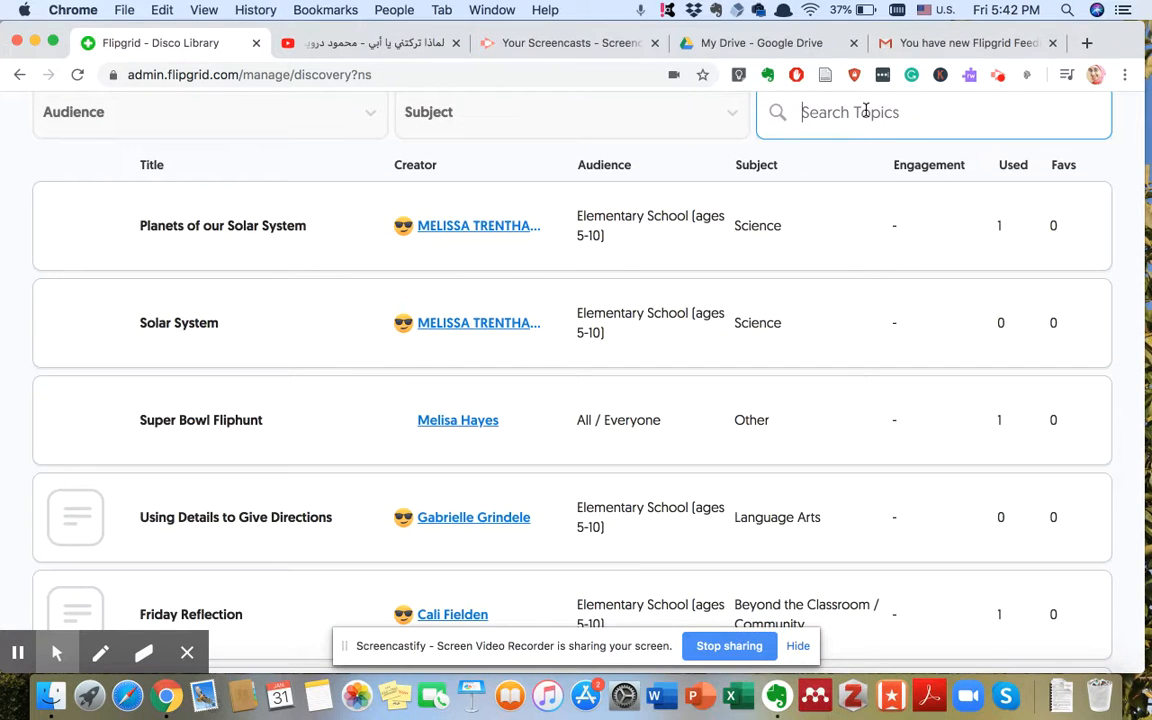
type("com")
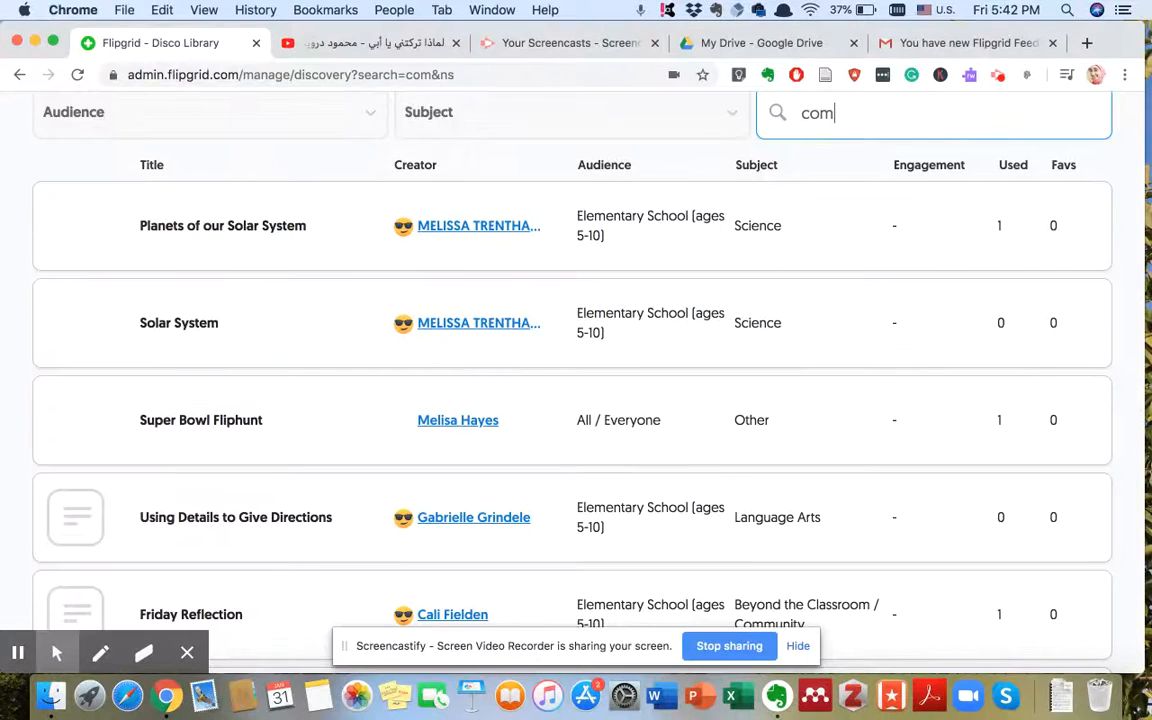
type("pson")
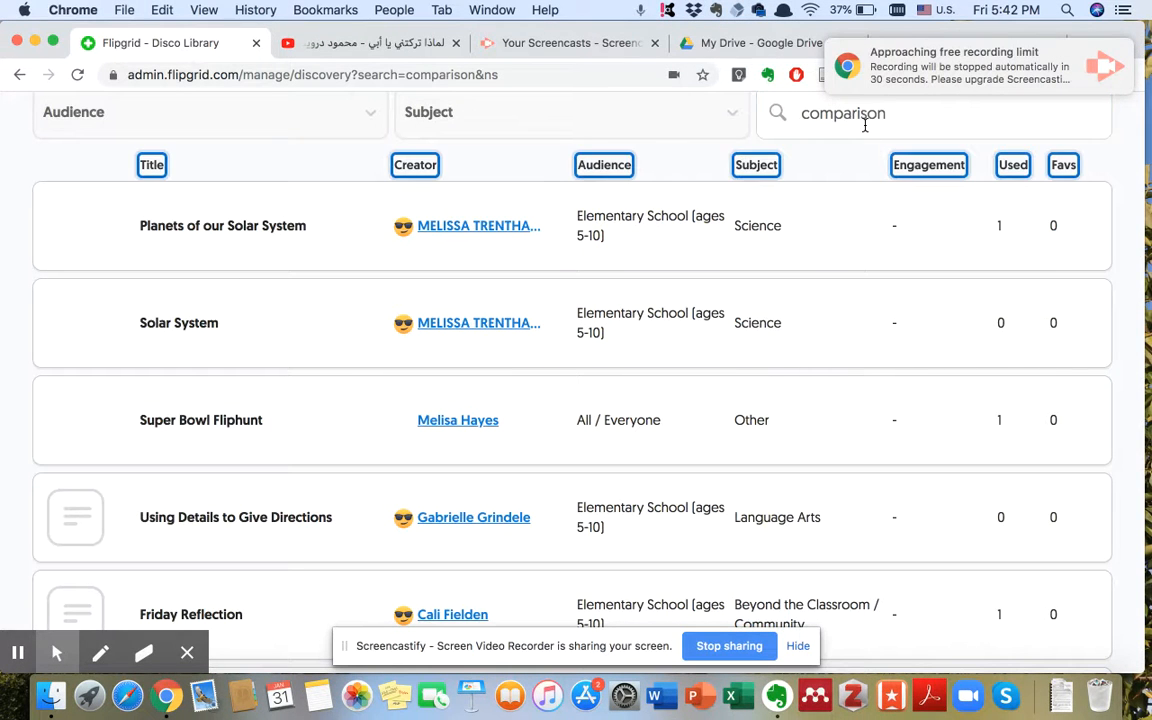
left_click(893, 119)
Step: Open the "Character Comparison" topic from the search results and check the grid choices for adding it
scroll(158, 286, "up", 1)
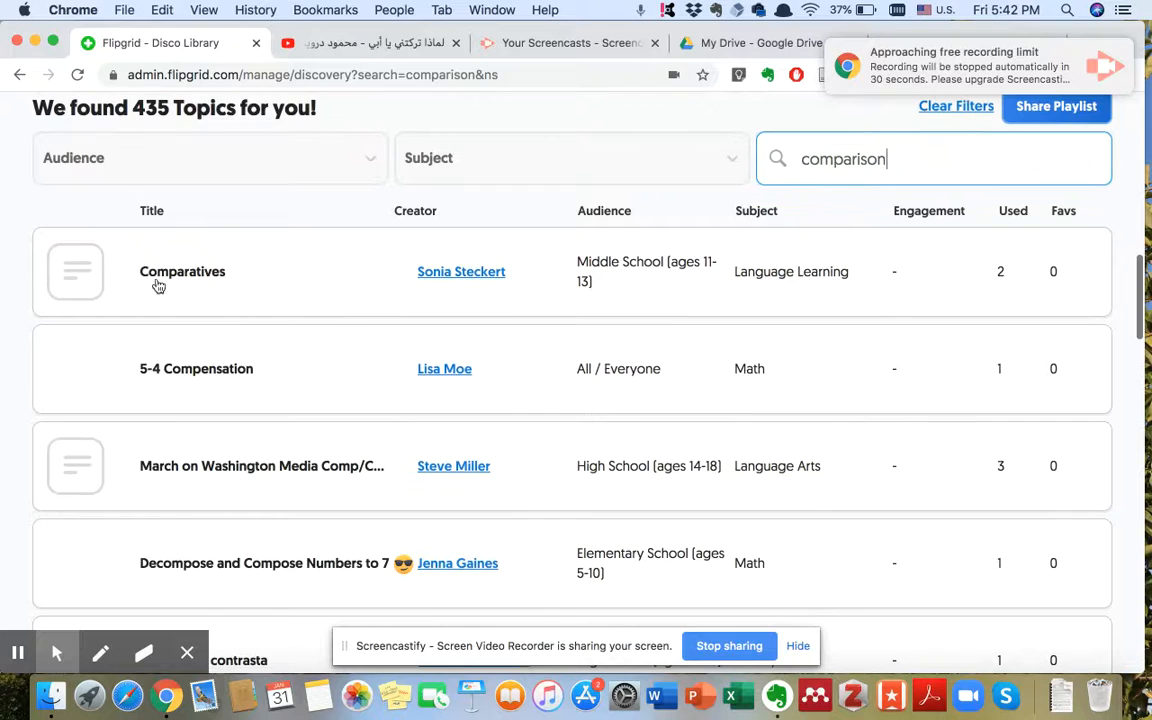
scroll(326, 452, "down", 1)
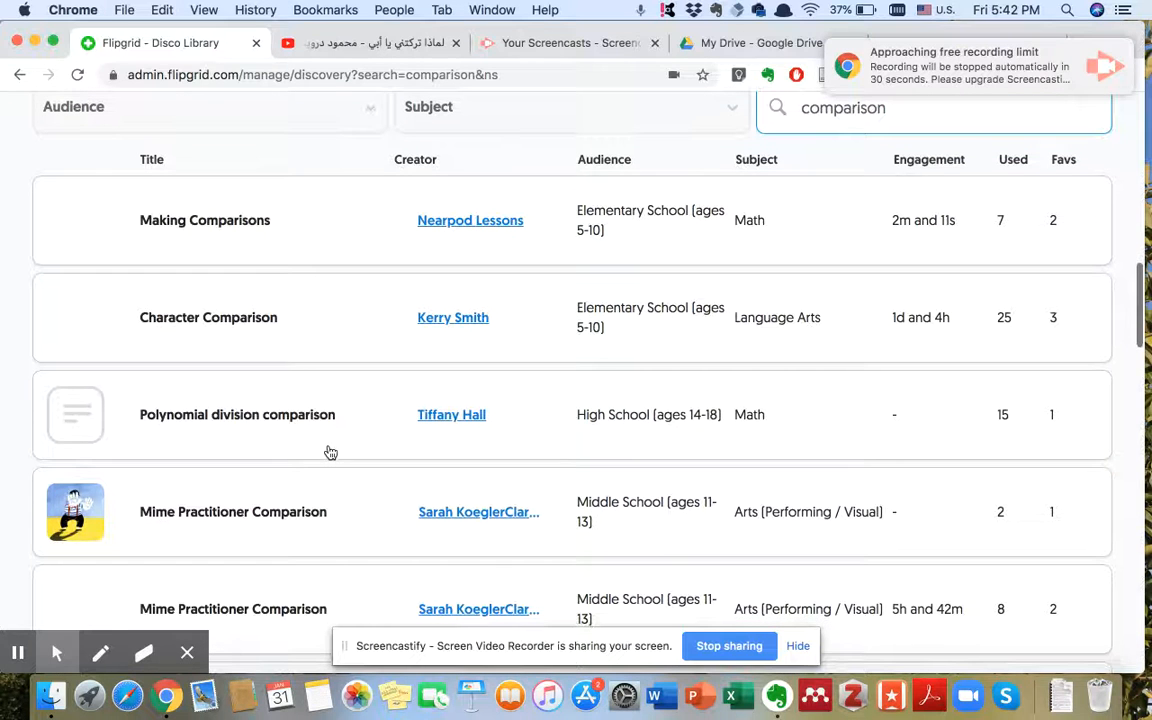
left_click(236, 320)
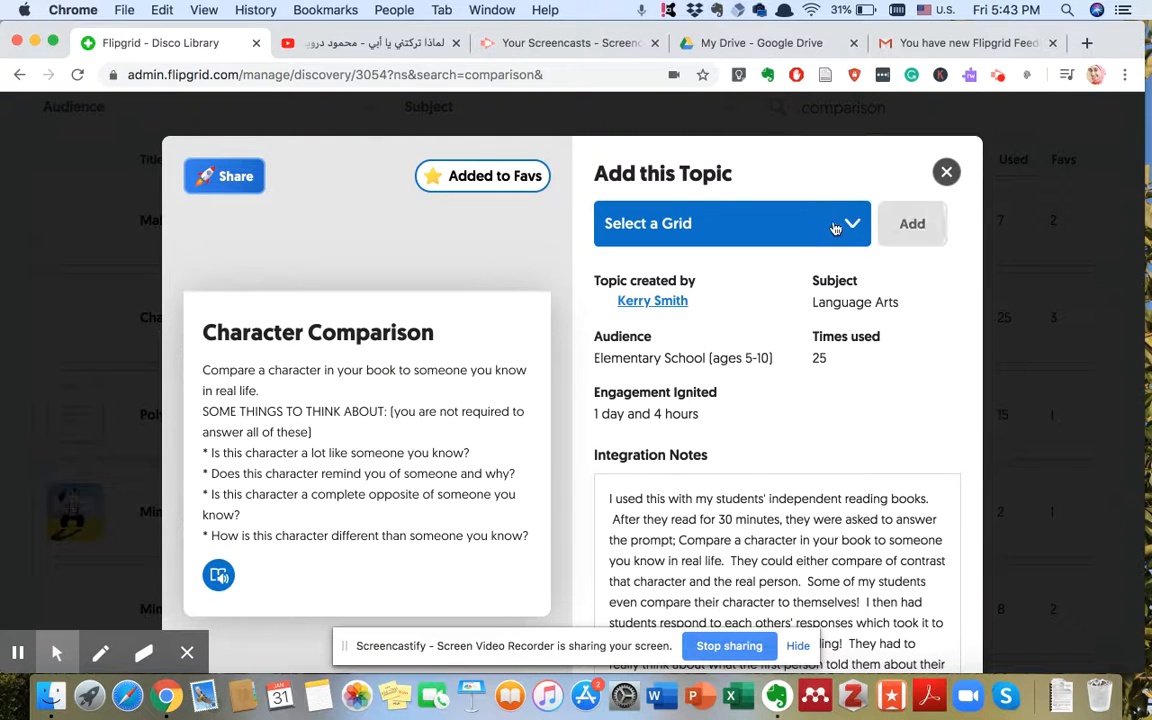
left_click(828, 226)
left_click(828, 226)
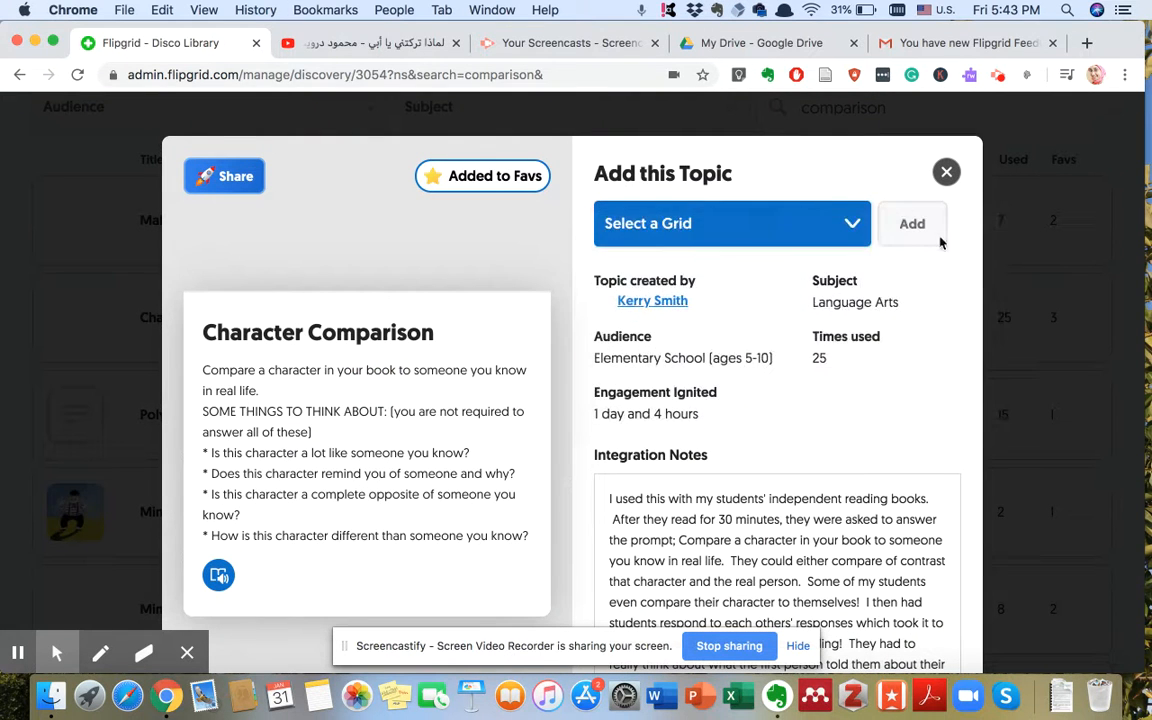